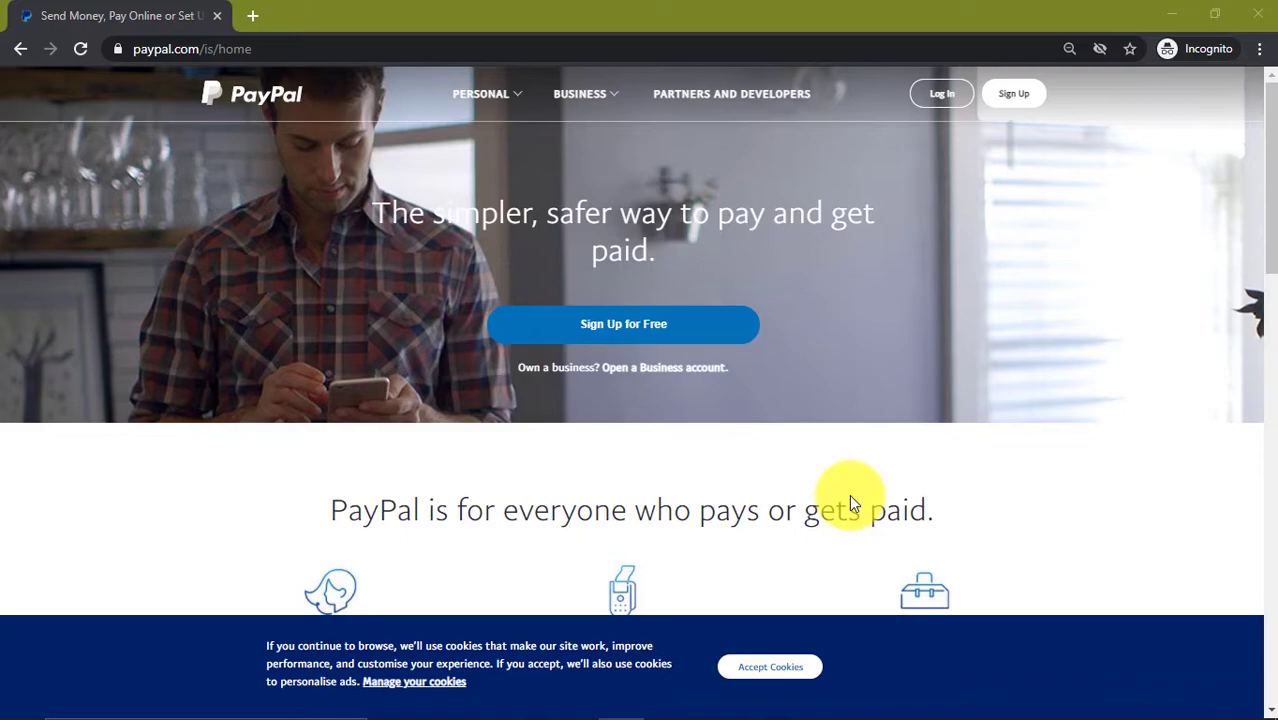
Step: Start PayPal's free sign-up and select the Business Account type
left_click(283, 44)
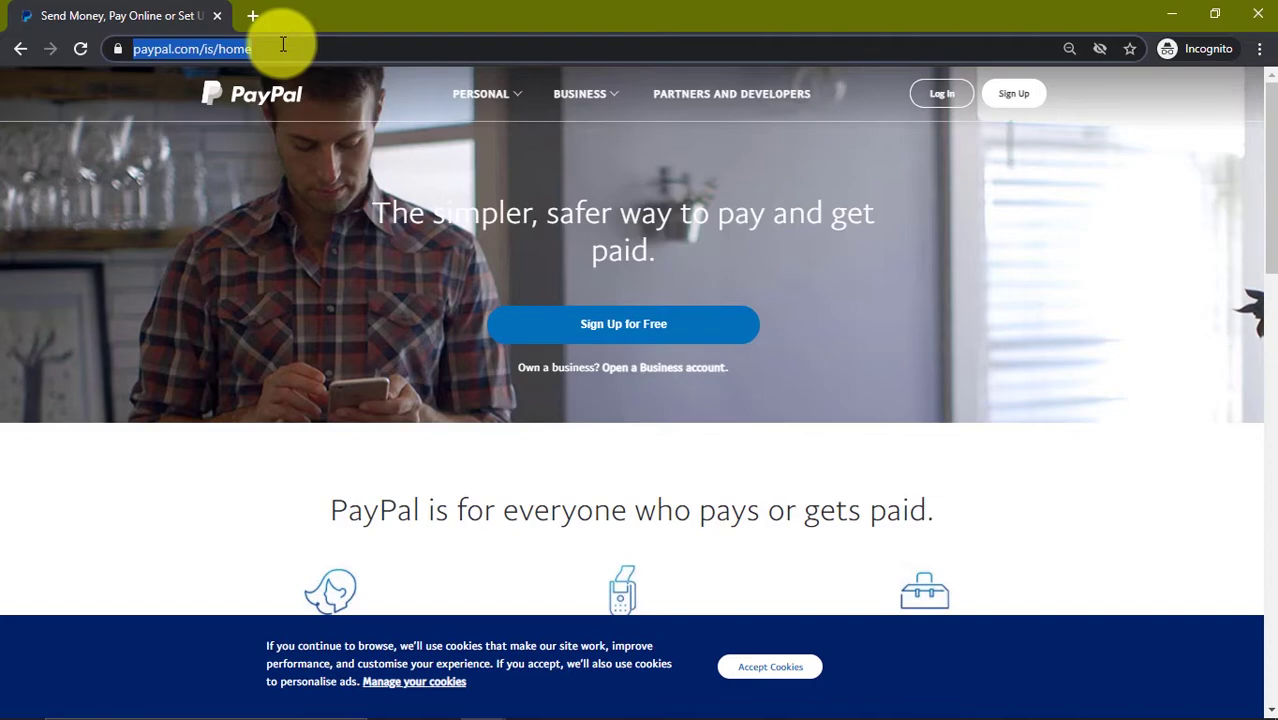
left_click(630, 321)
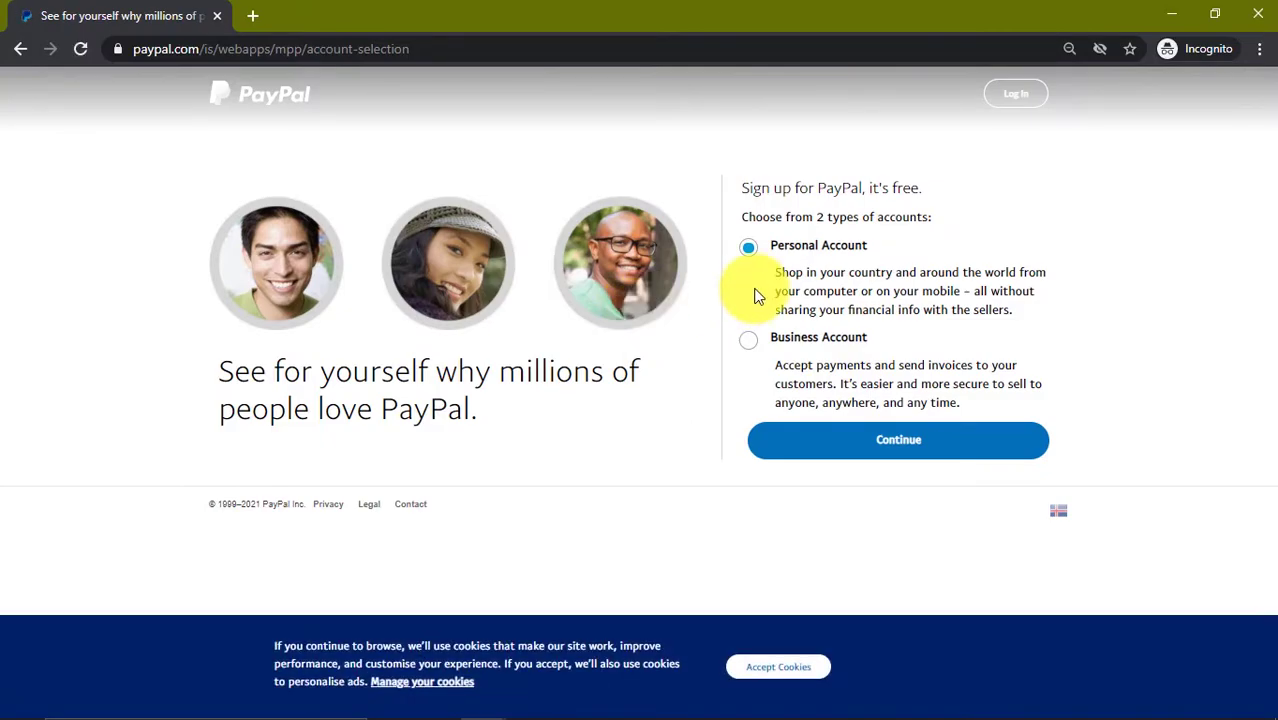
left_click(750, 343)
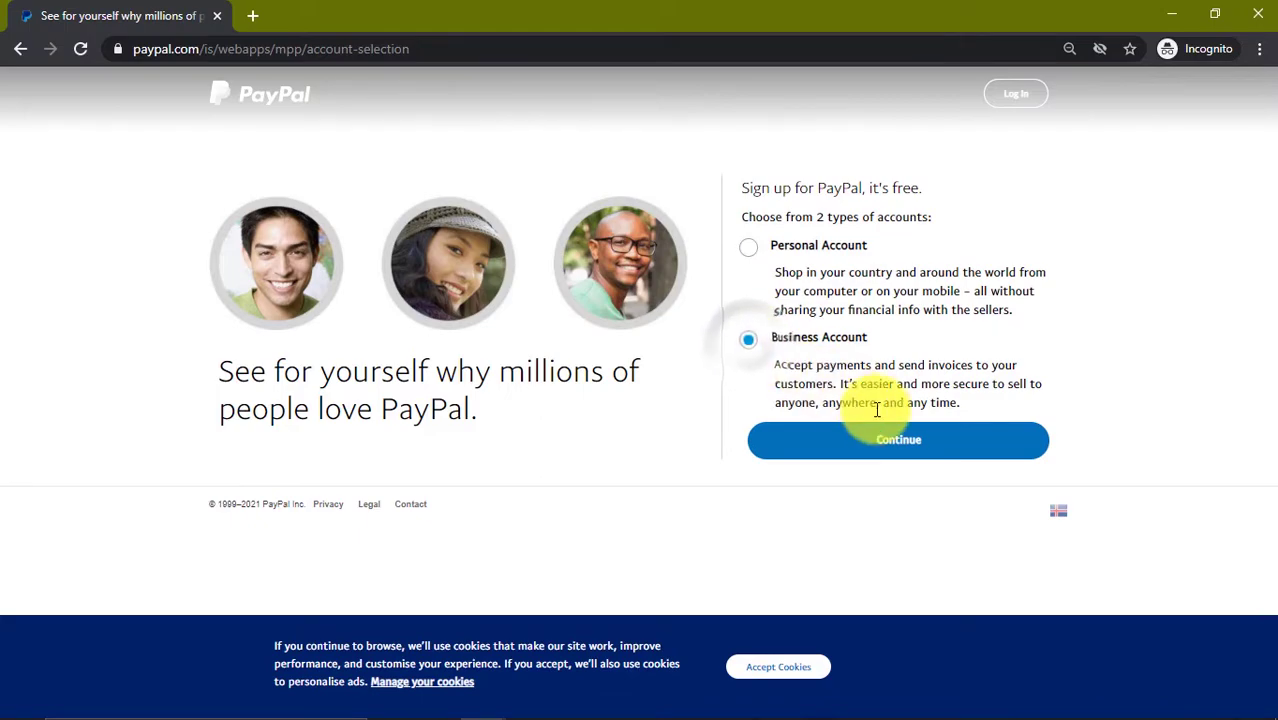
Step: Continue to the business sign-up, then paste and submit the e-mail address copied from the notes
left_click(911, 450)
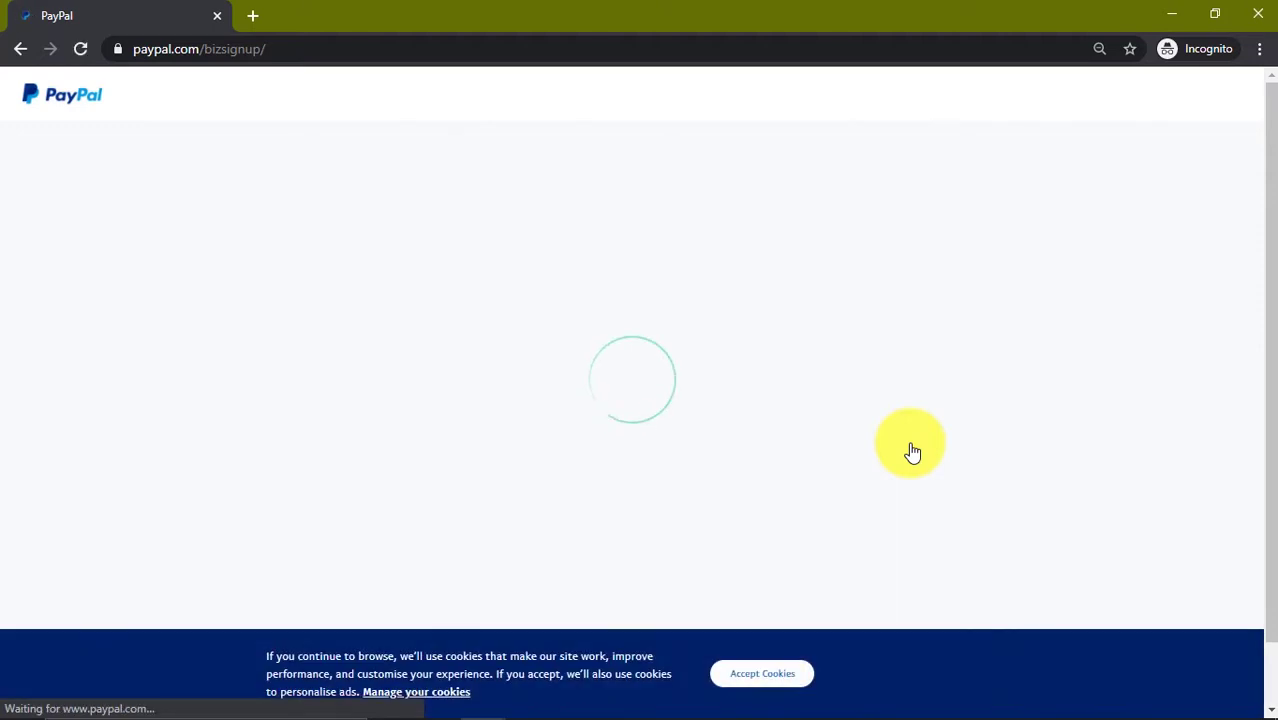
left_click(712, 408)
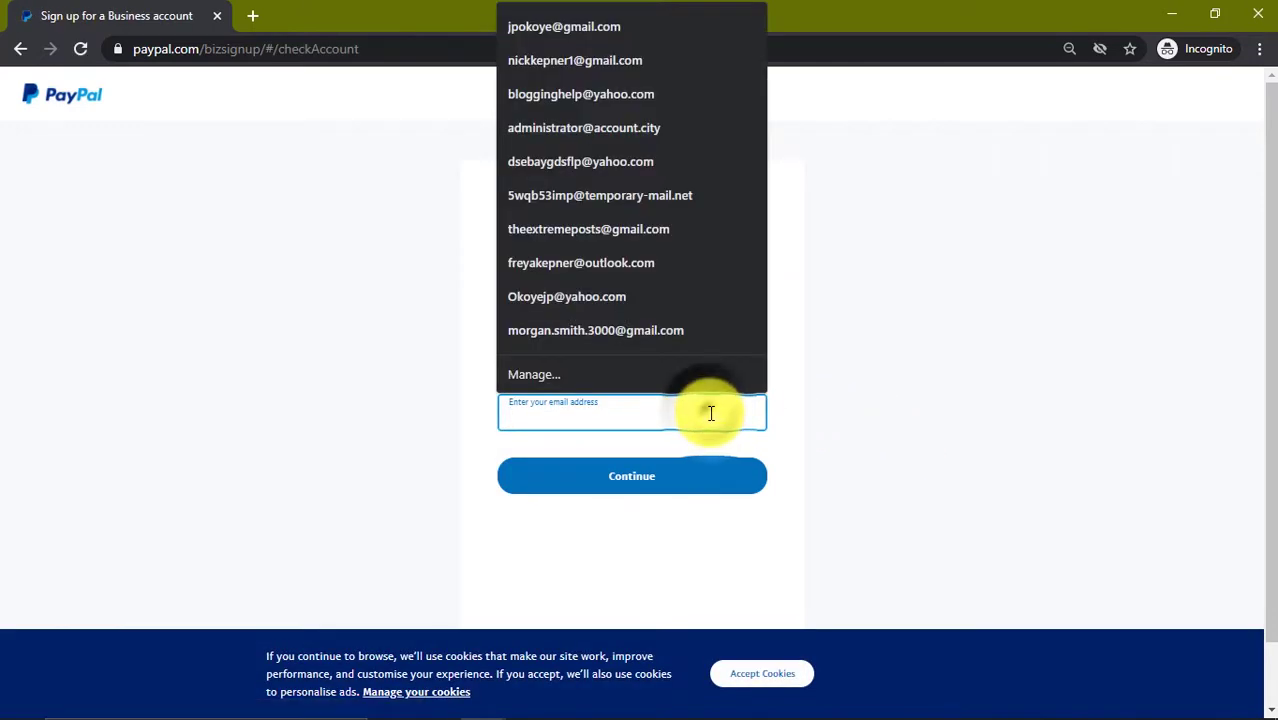
left_click(884, 400)
key("alt+Tab")
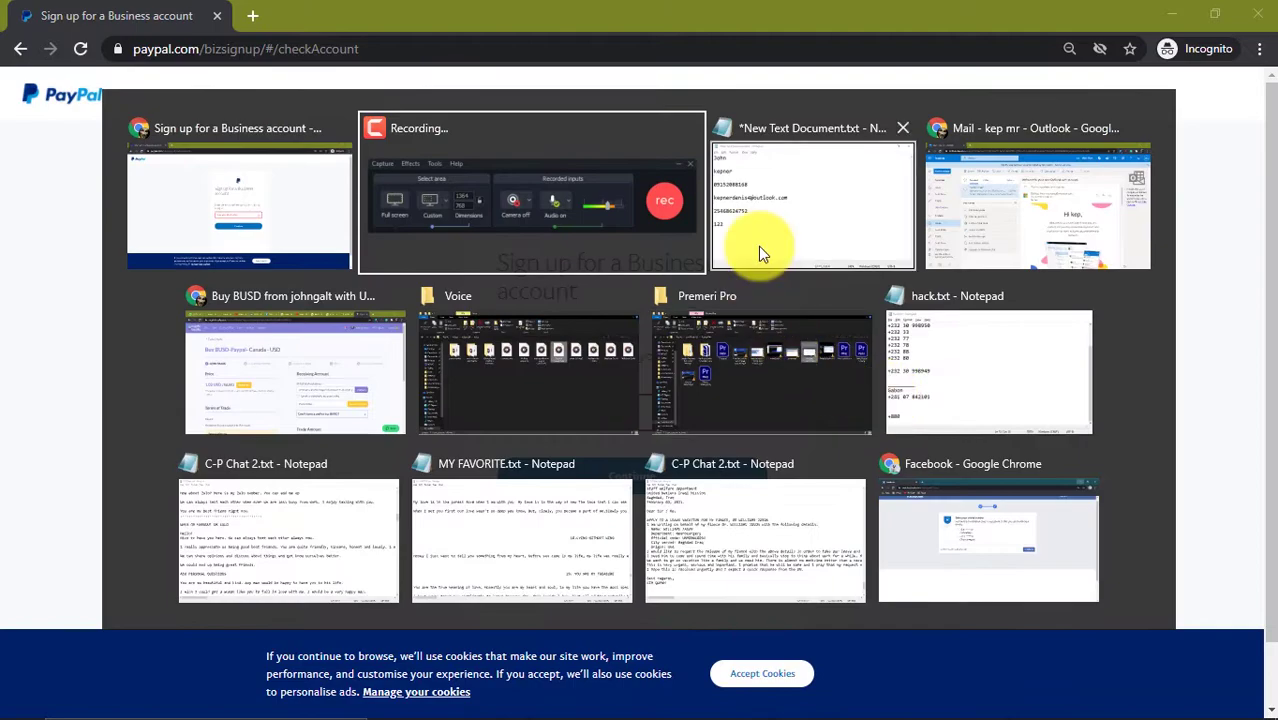
left_click(758, 246)
left_click_drag(776, 348, 450, 358)
key("ctrl+c")
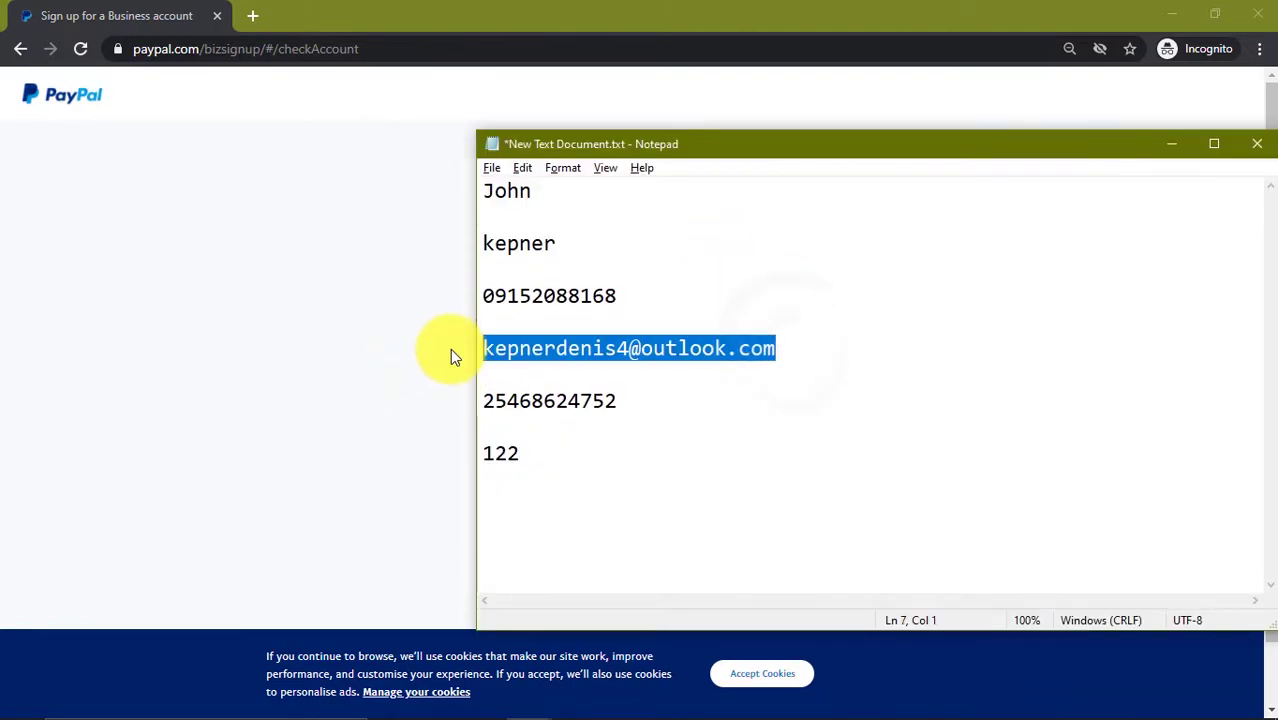
left_click(449, 357)
left_click(537, 406)
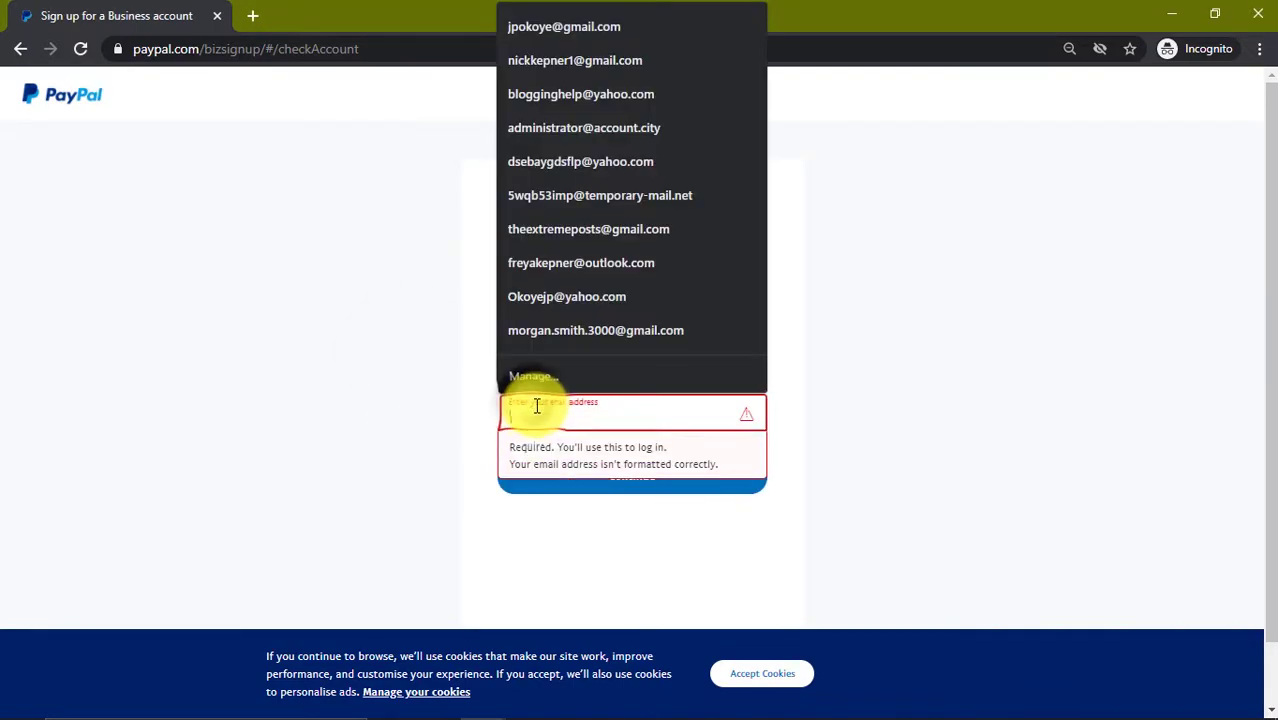
key("ctrl+v")
key("Return")
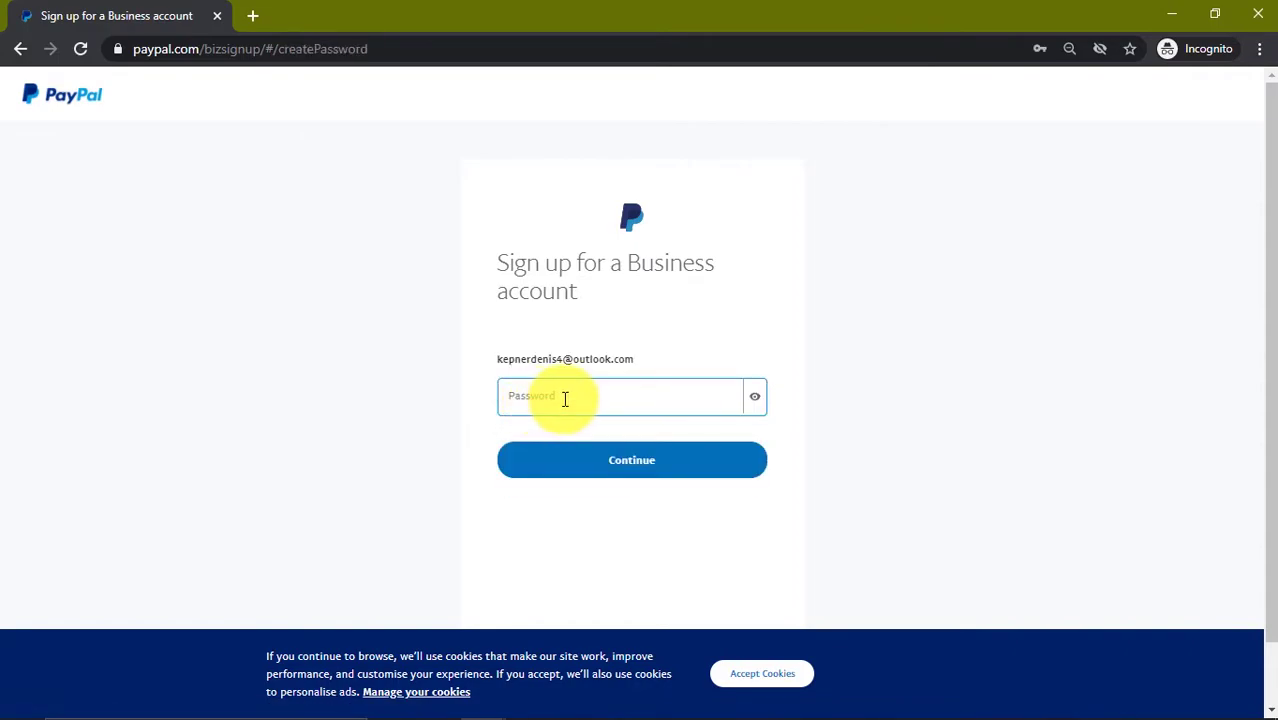
left_click(568, 399)
Step: Enter the account password and continue to the business details form
type("abc")
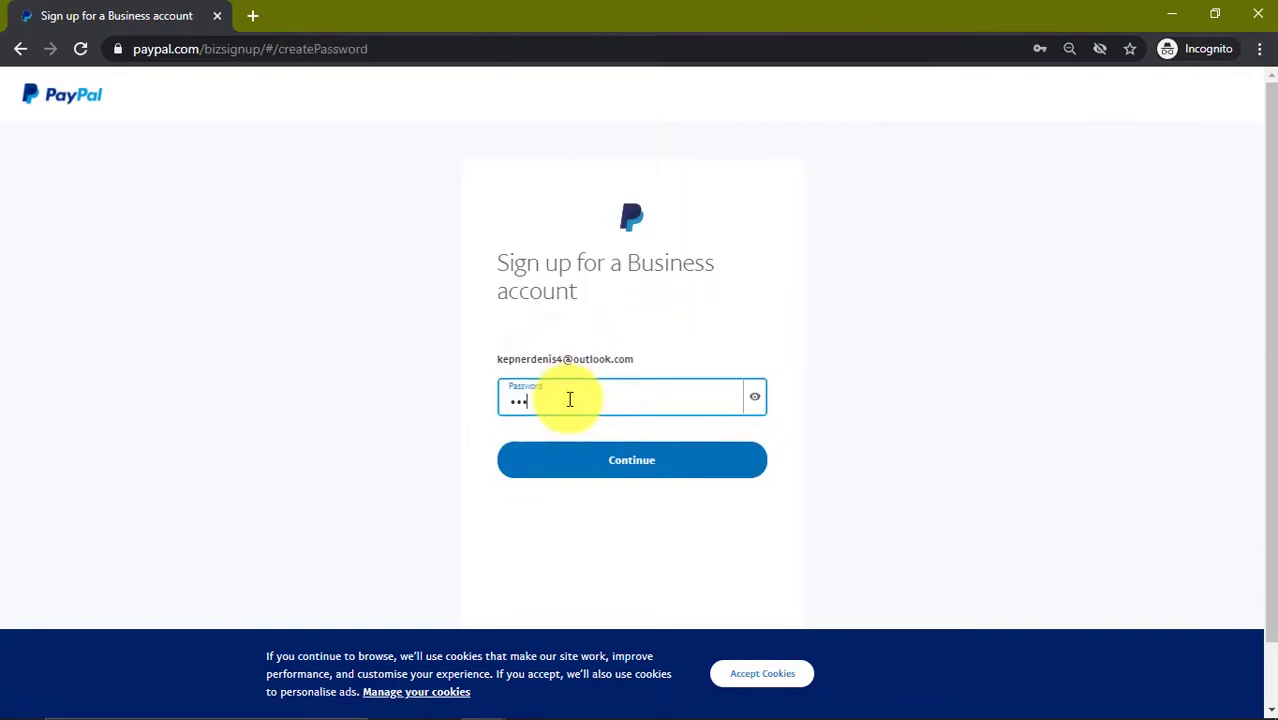
key("Return")
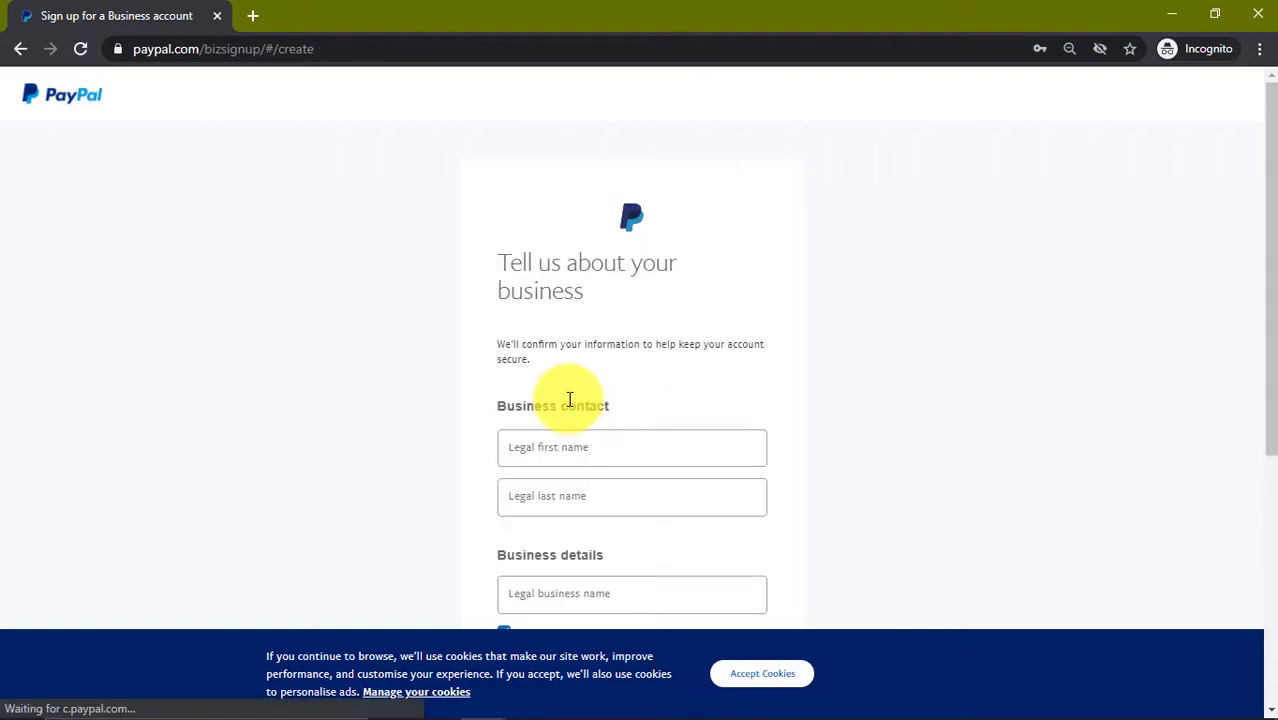
scroll(569, 395, "down", 2)
Step: Paste the contact's first name from the notes into the Legal first name field
left_click(570, 358)
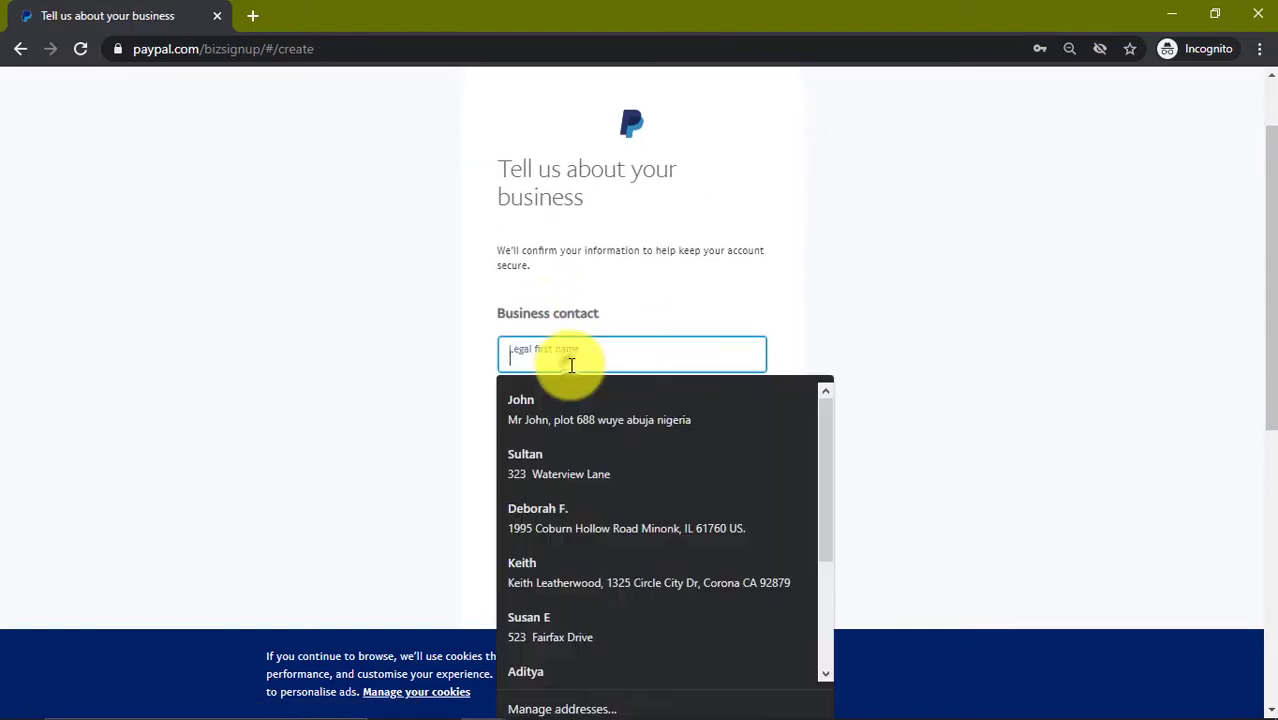
key("alt+Tab")
left_click_drag(527, 210, 394, 200)
key("ctrl+c")
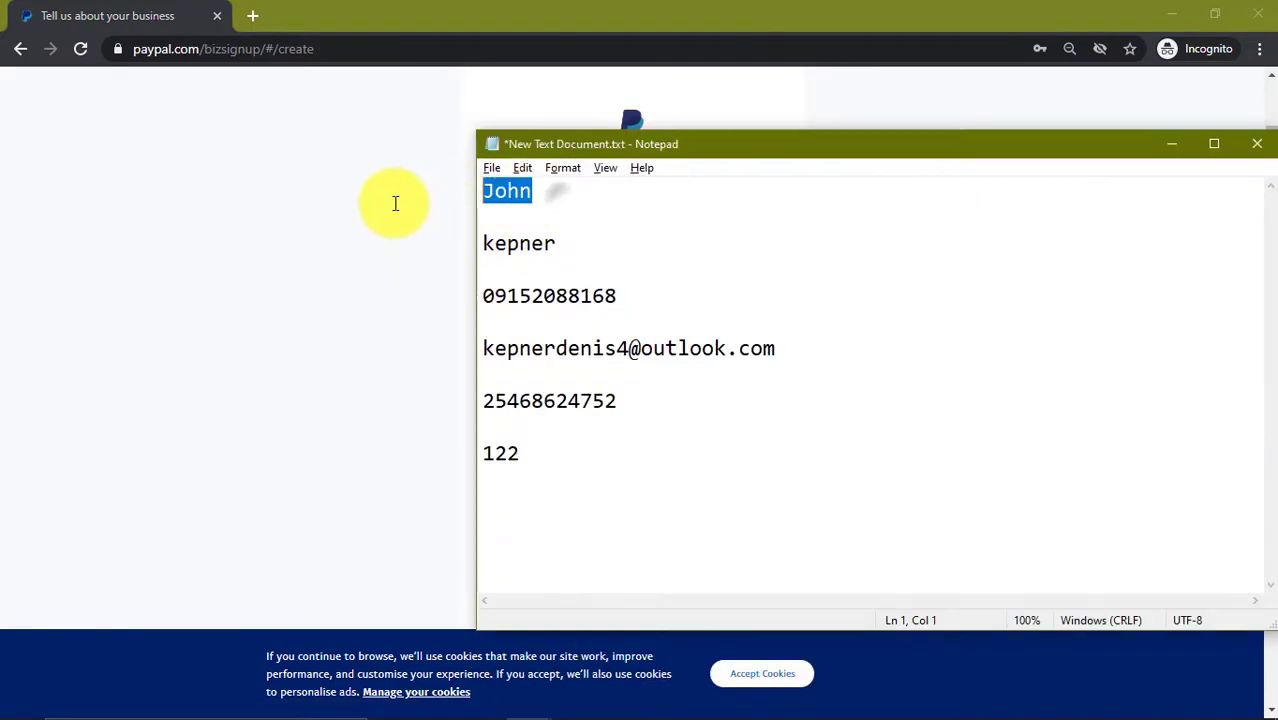
key("alt+Tab")
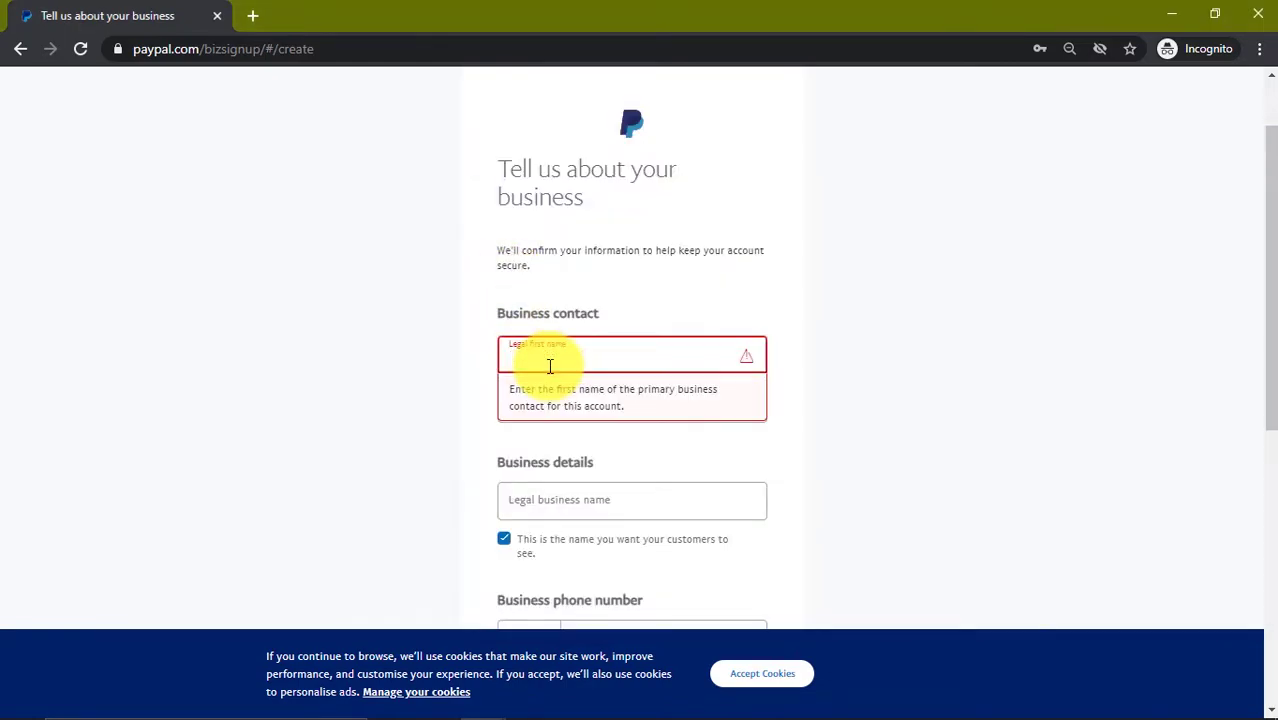
right_click(549, 357)
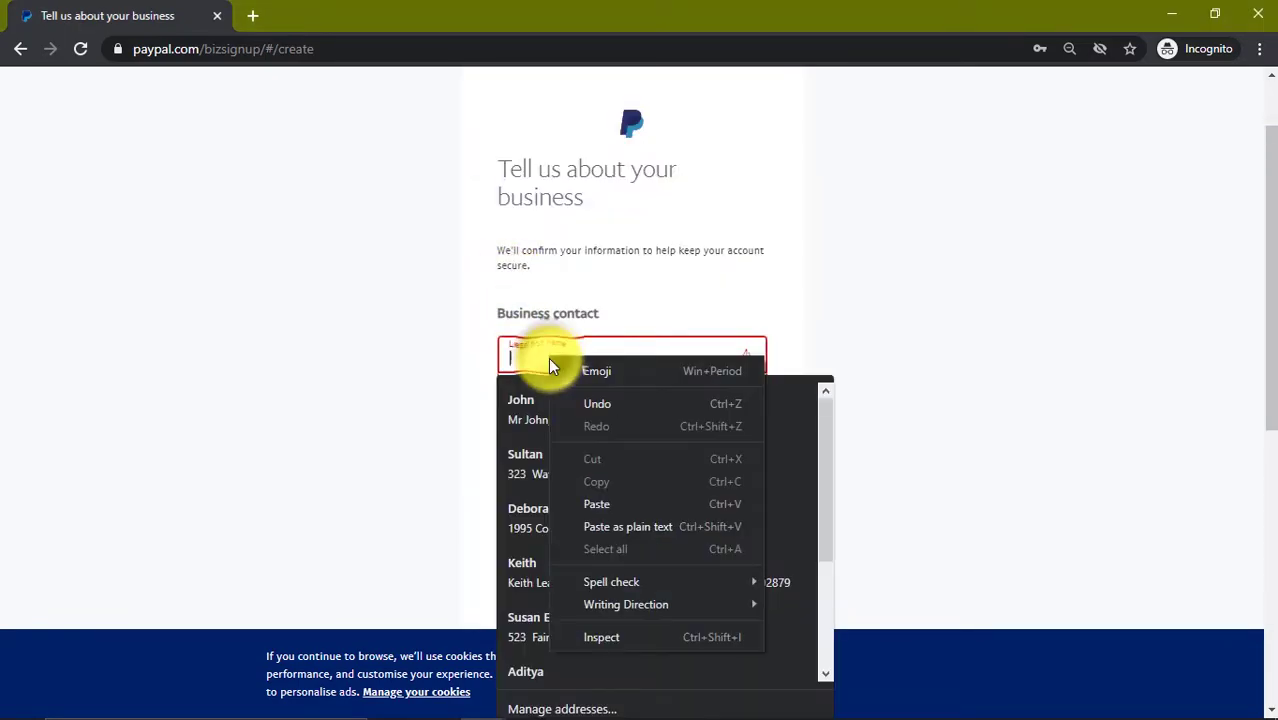
left_click(596, 504)
left_click(873, 321)
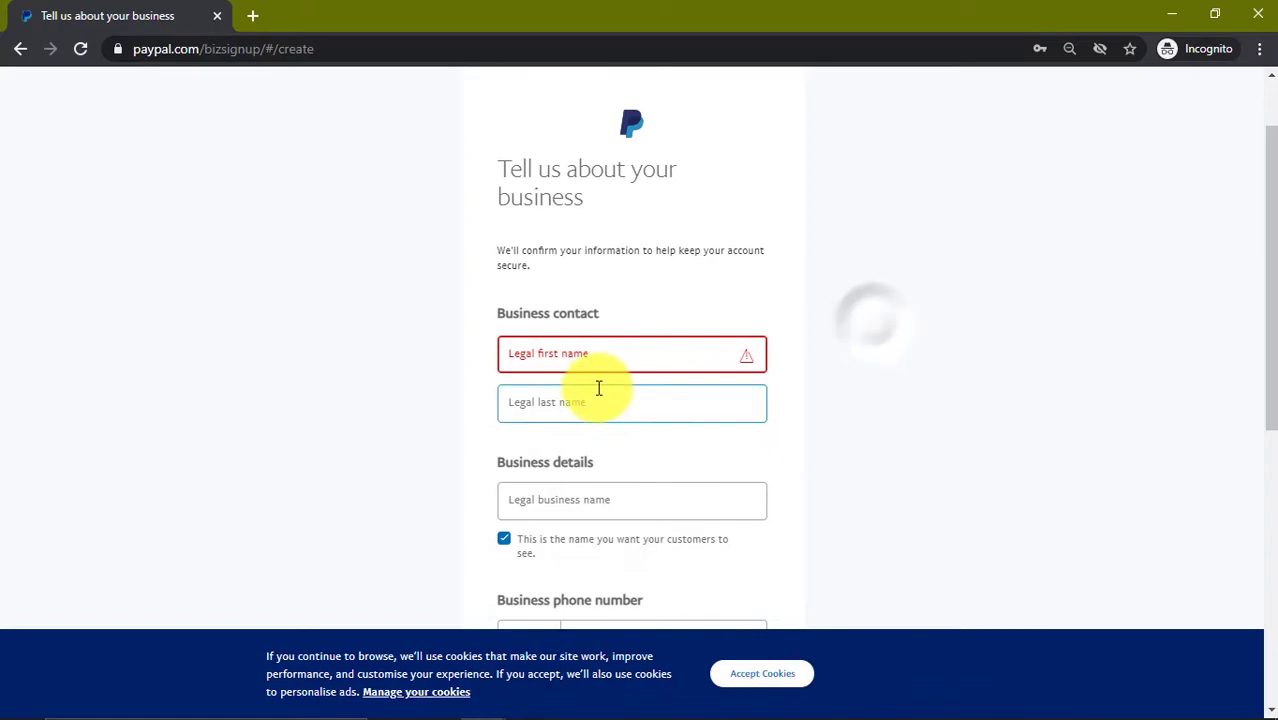
left_click(571, 357)
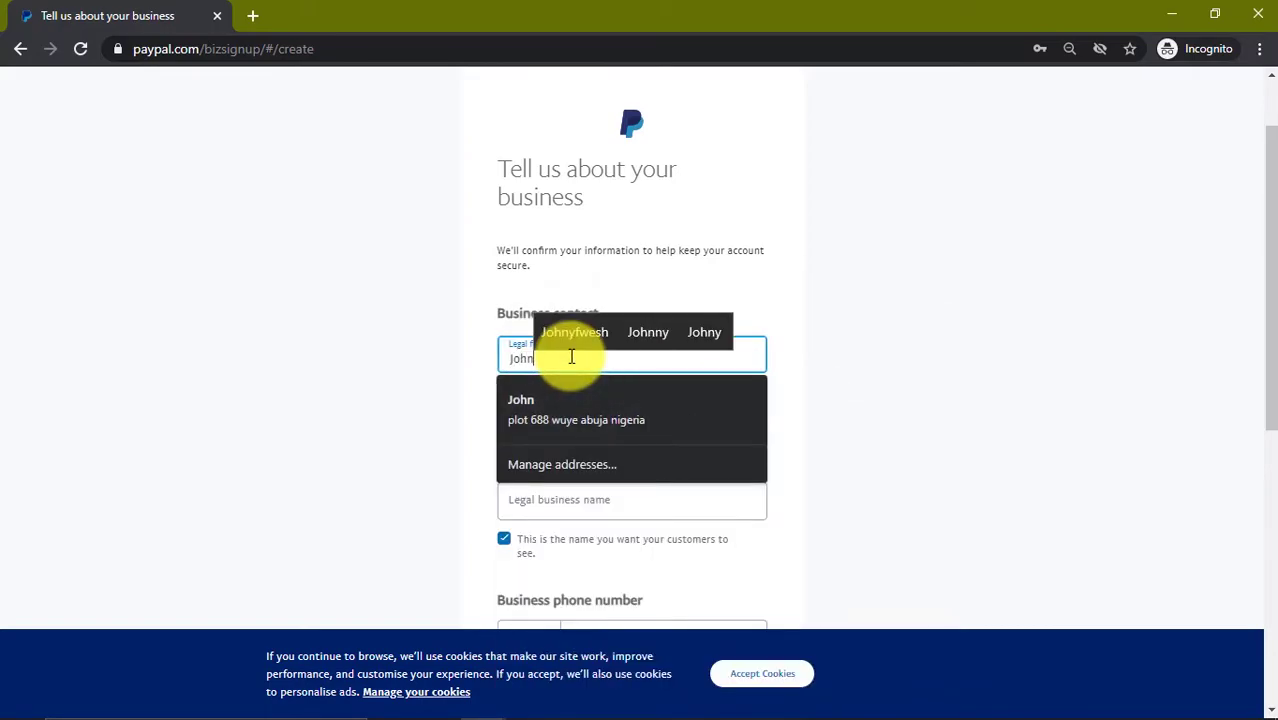
Step: Type the contact's legal first and last names into their fields
key("Tab")
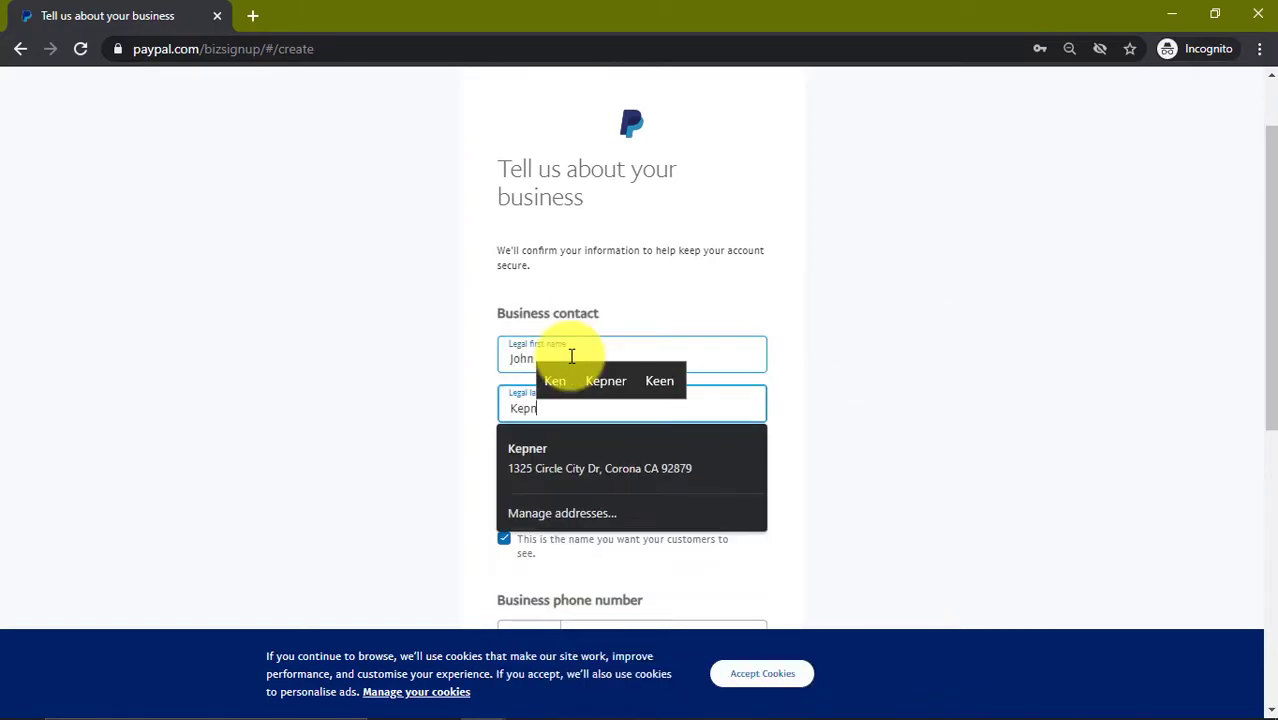
left_click(873, 402)
left_click(656, 507)
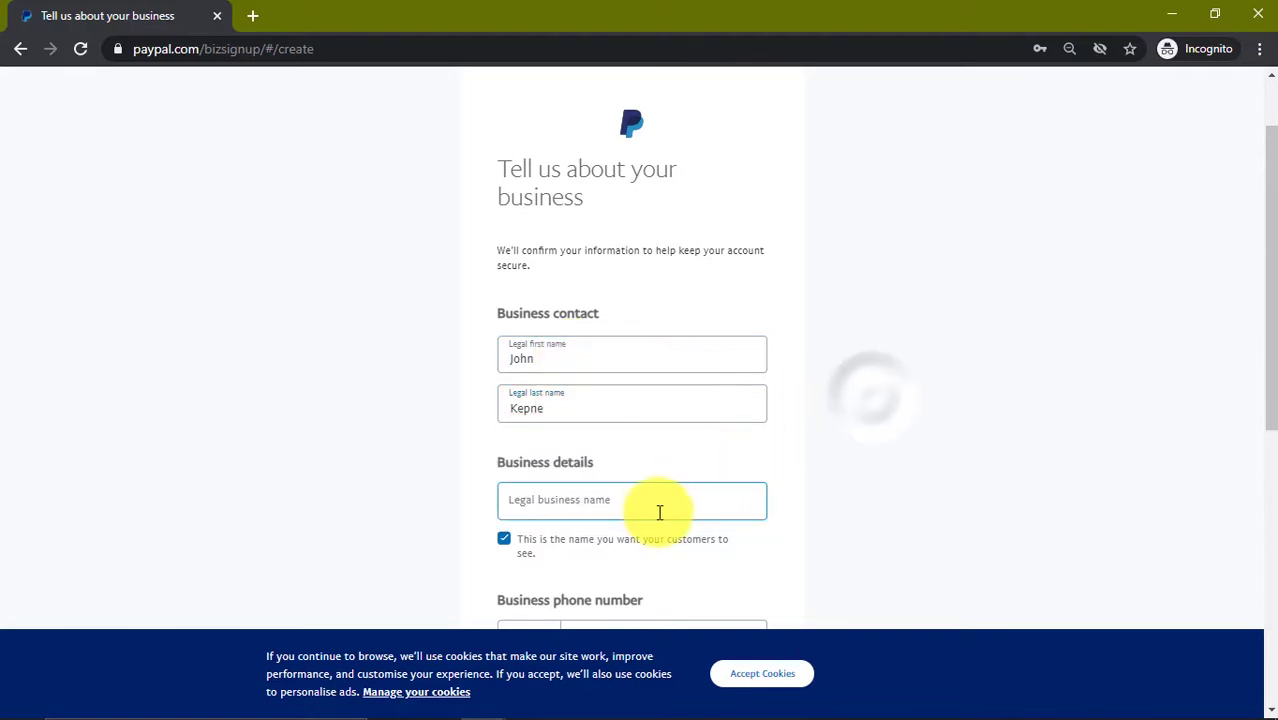
Step: Enter the legal business name, correcting a typo
left_click(903, 451)
scroll(725, 437, "down", 2)
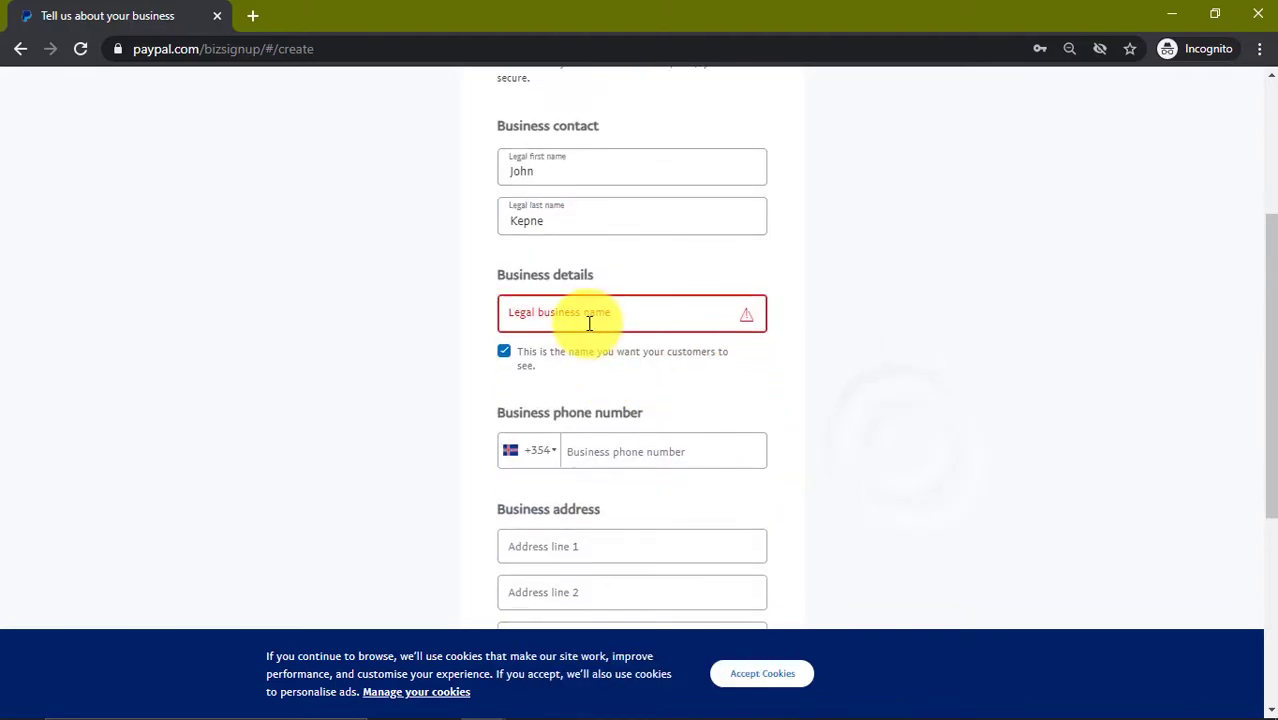
left_click(589, 321)
type("jhn")
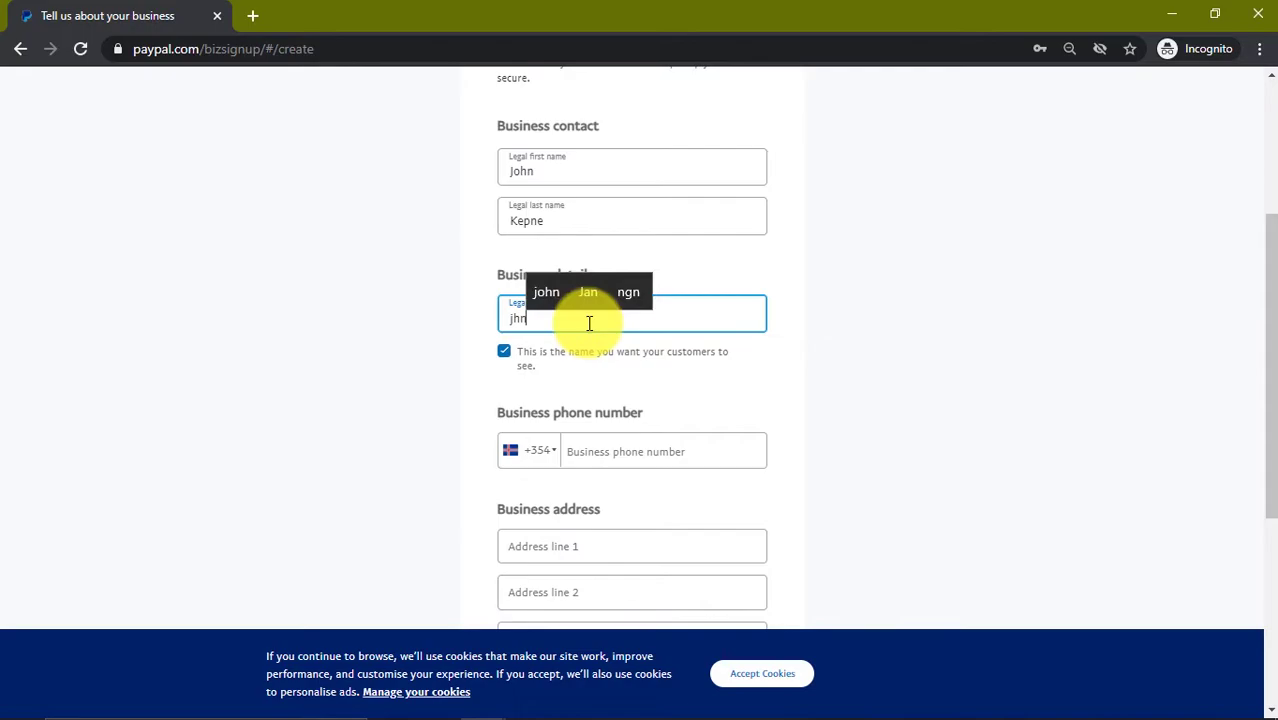
key("BackSpace")
key("BackSpace")
key("BackSpace")
type("jo")
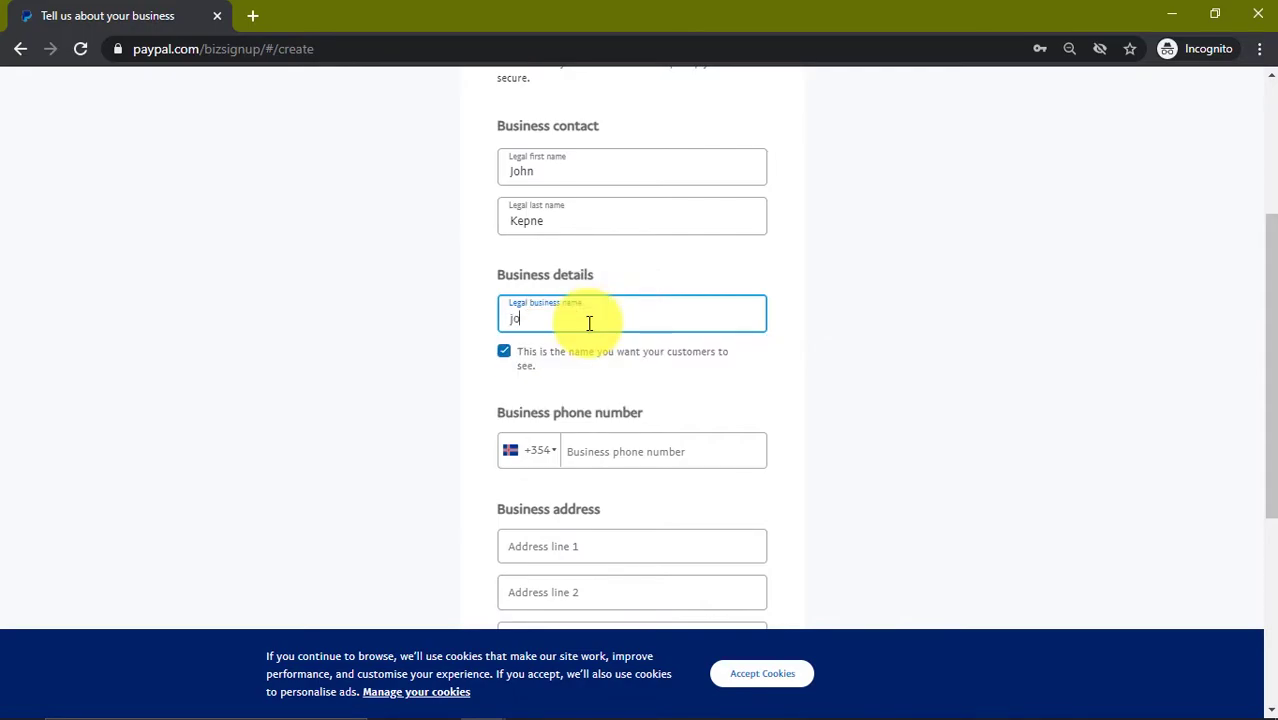
type("hn")
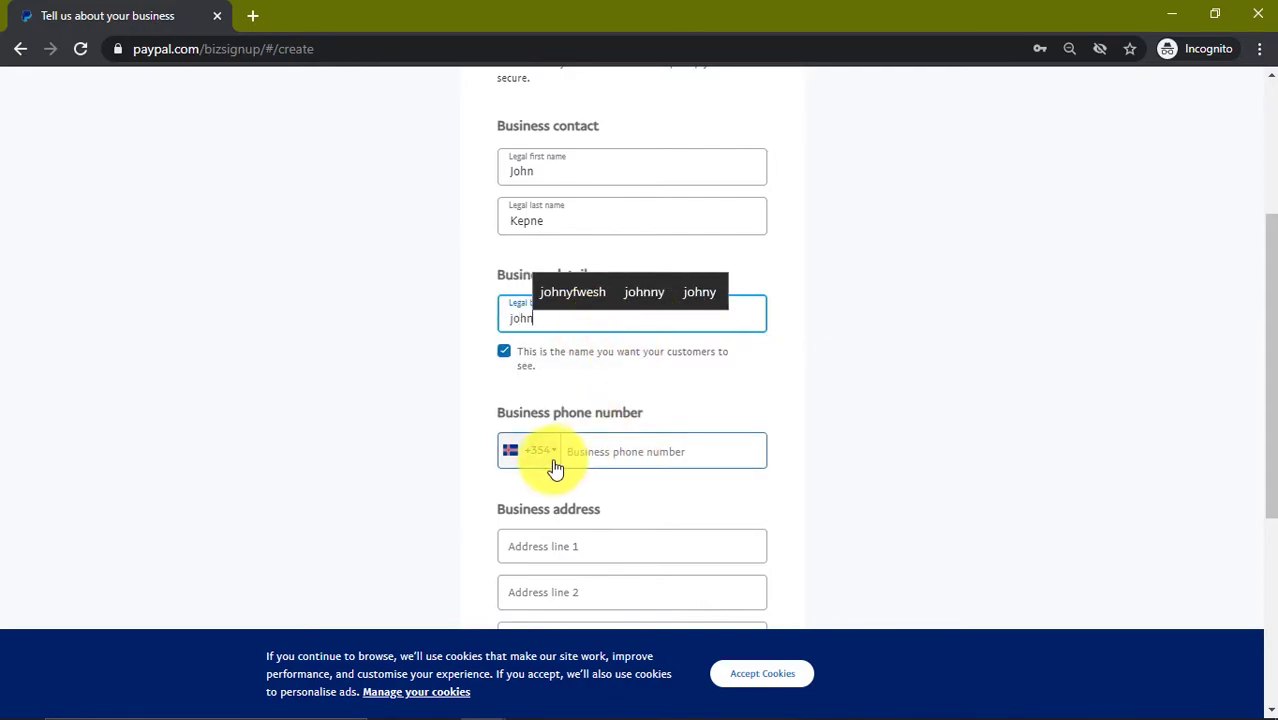
Step: Set the phone country code to Nigeria (+234)
left_click(551, 456)
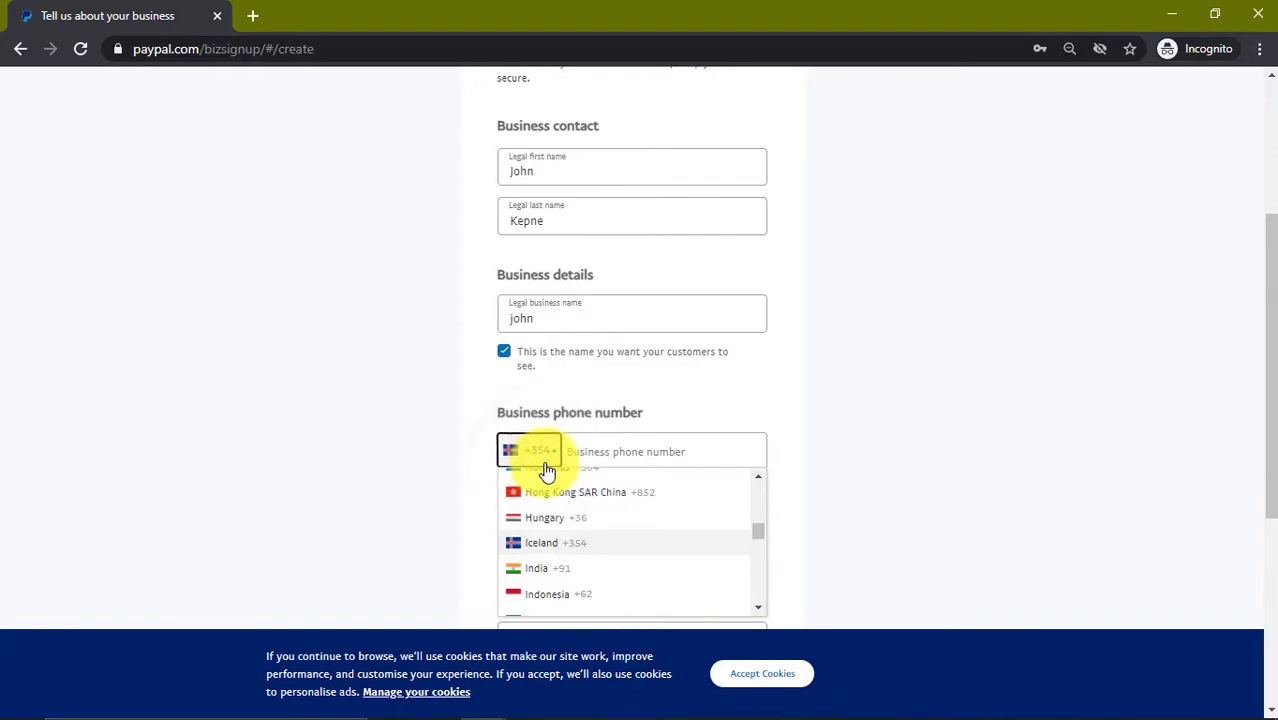
scroll(594, 548, "down", 5)
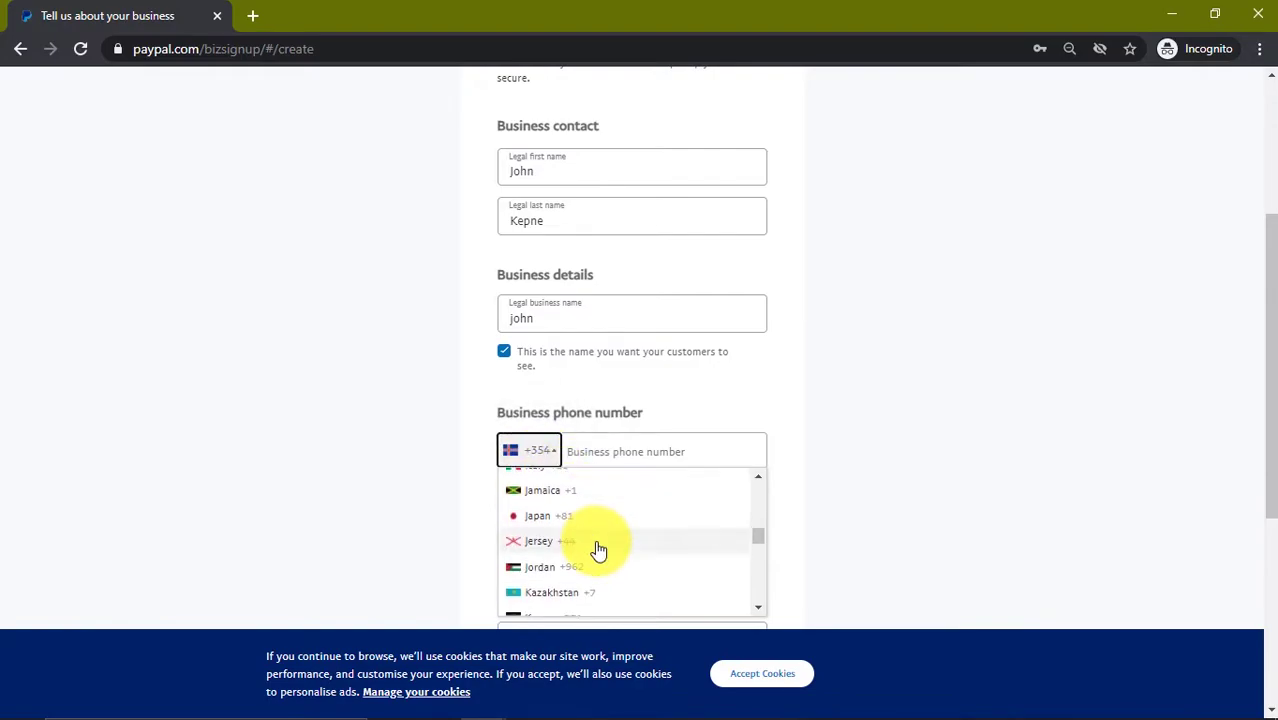
scroll(597, 549, "down", 10)
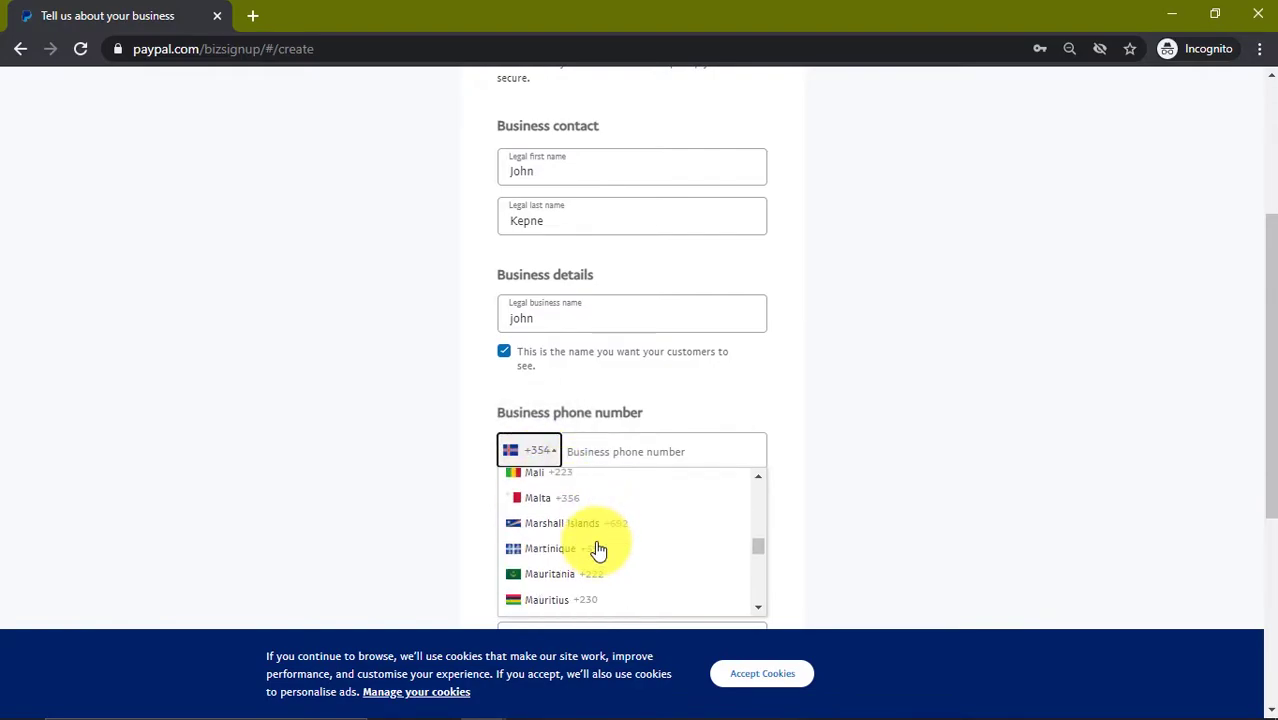
scroll(597, 549, "down", 8)
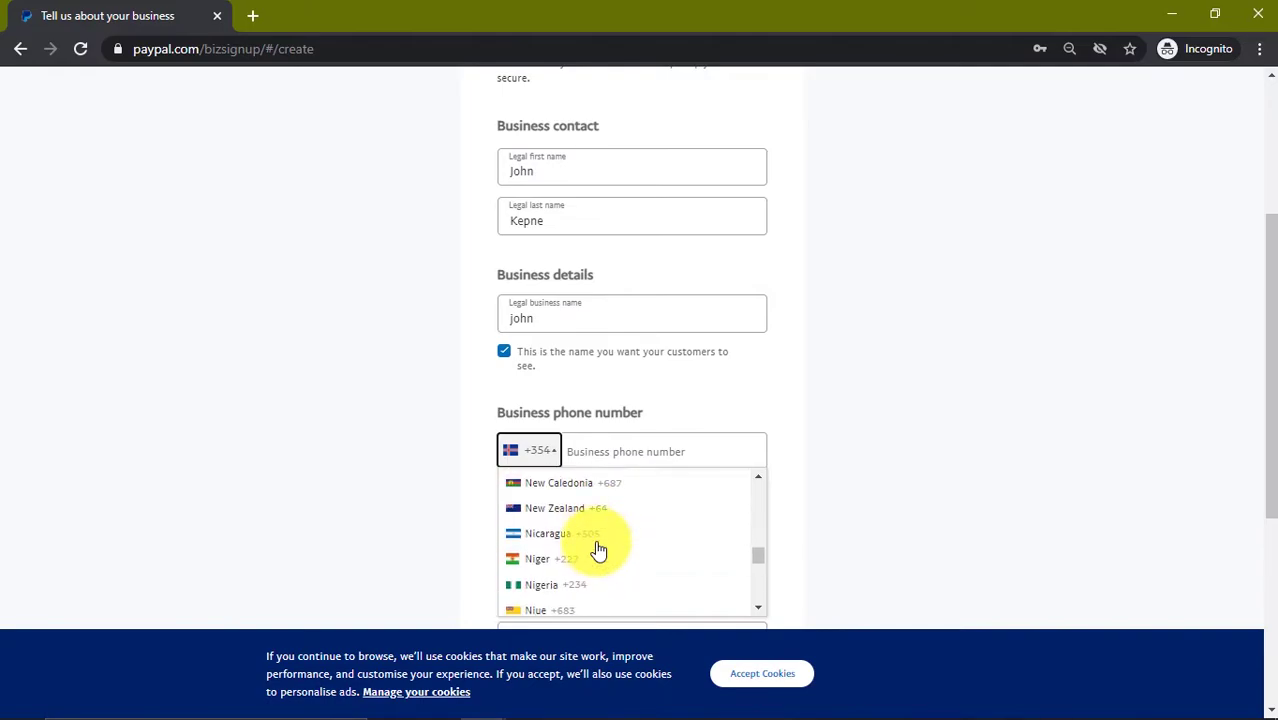
left_click(600, 582)
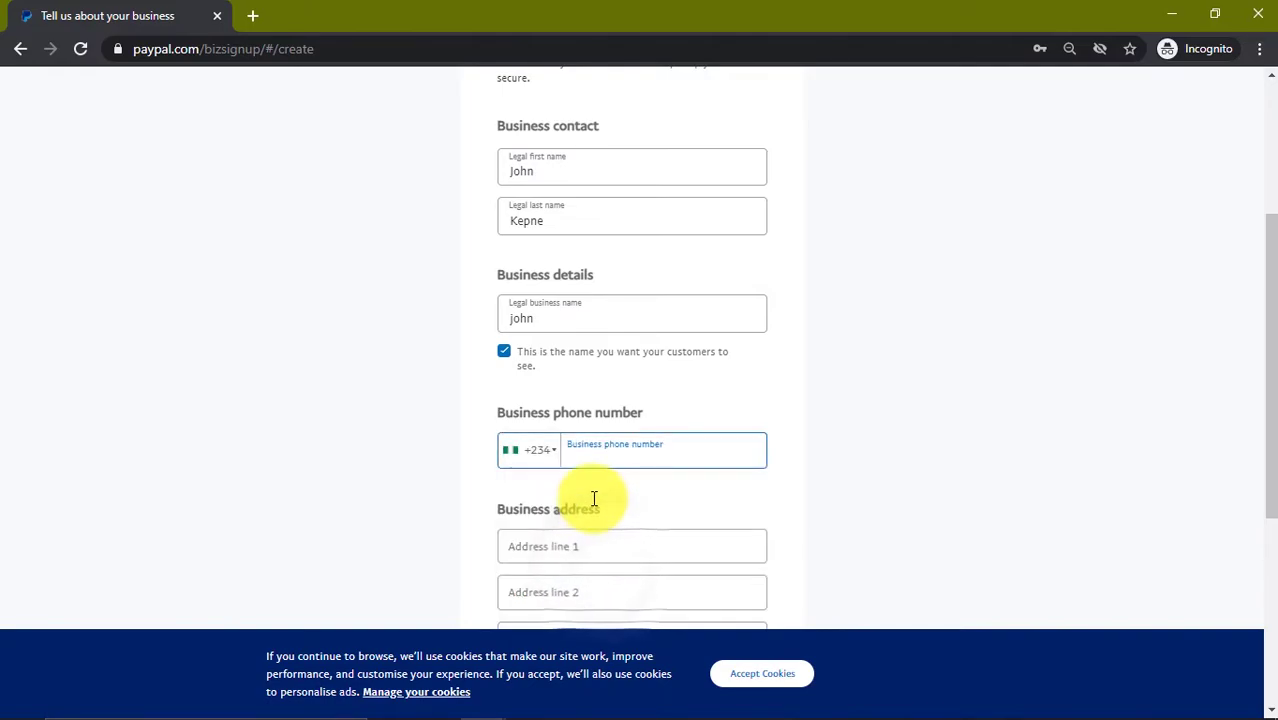
Step: Copy the phone number from the notes into the Business phone number field
key("alt+Tab")
left_click(456, 214)
left_click_drag(620, 401, 511, 402)
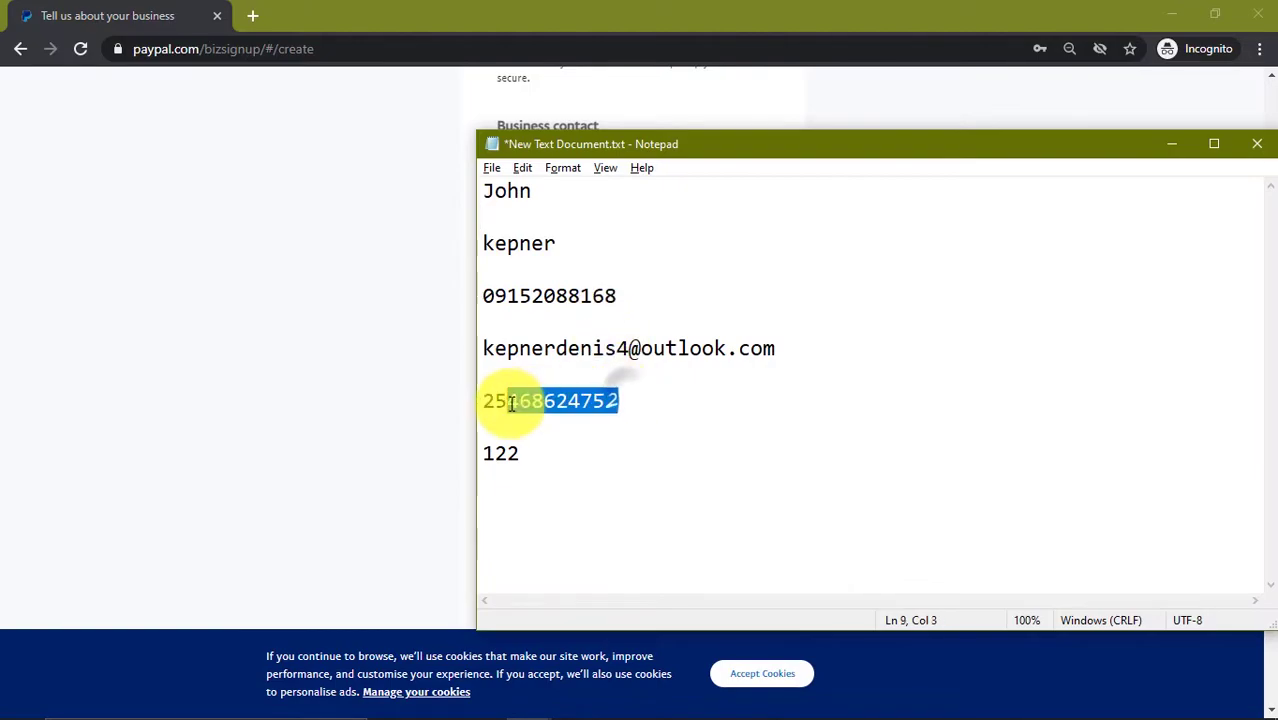
left_click(617, 296)
left_click_drag(617, 296, 473, 292)
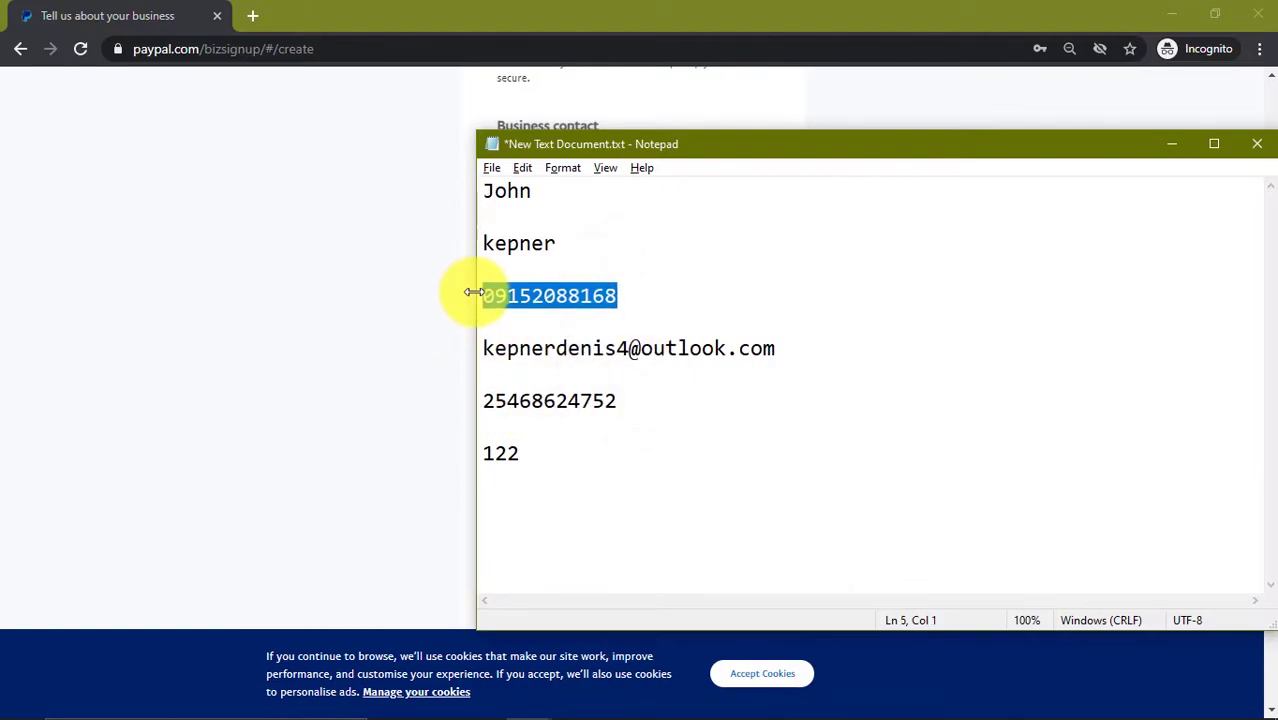
key("ctrl+c")
key("alt+Tab")
left_click(653, 442)
key("ctrl+v")
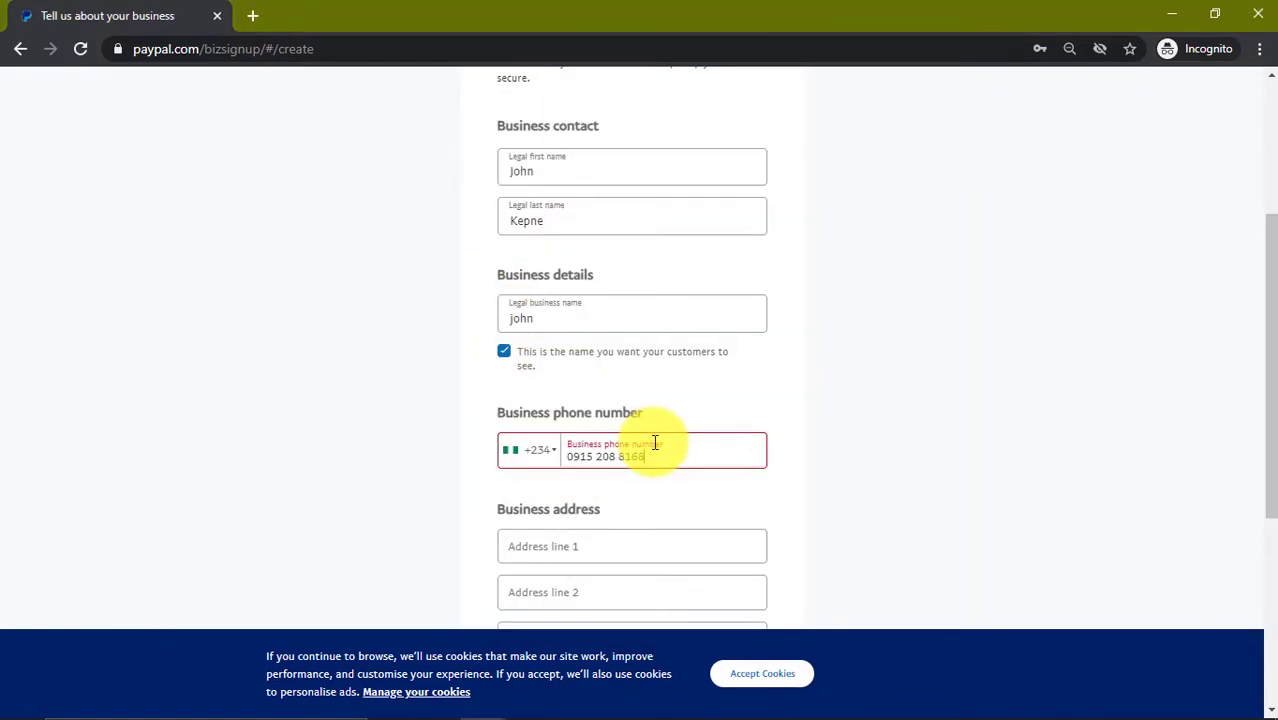
Step: Accept the user agreement and privacy statement, and fill in address line 1 and post code
scroll(639, 553, "down", 3)
left_click(510, 438)
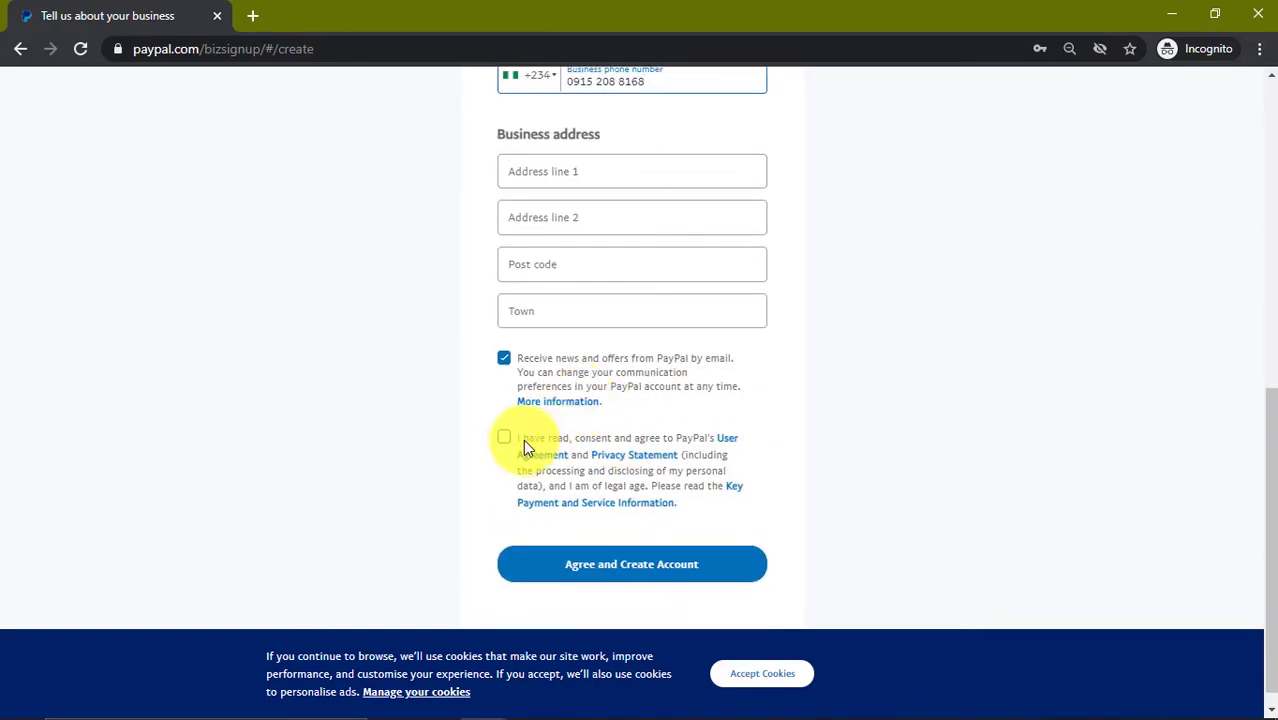
scroll(556, 376, "up", 3)
left_click(571, 452)
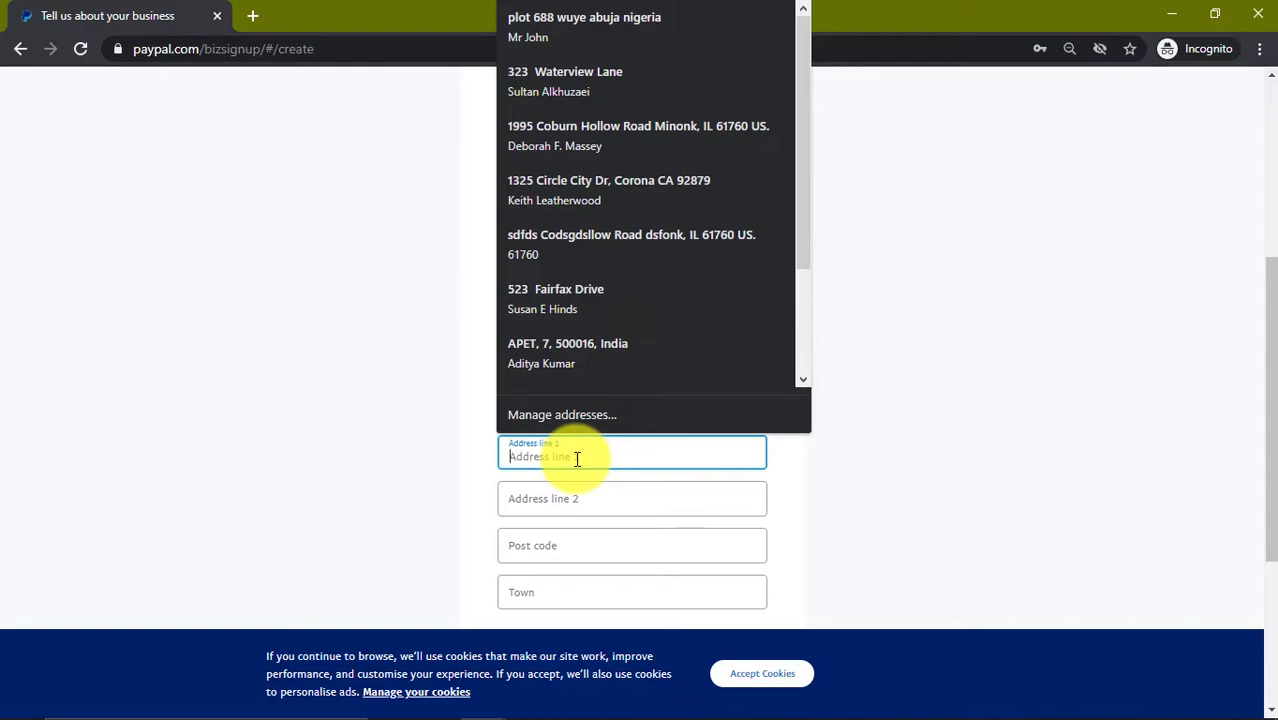
type("cvn ")
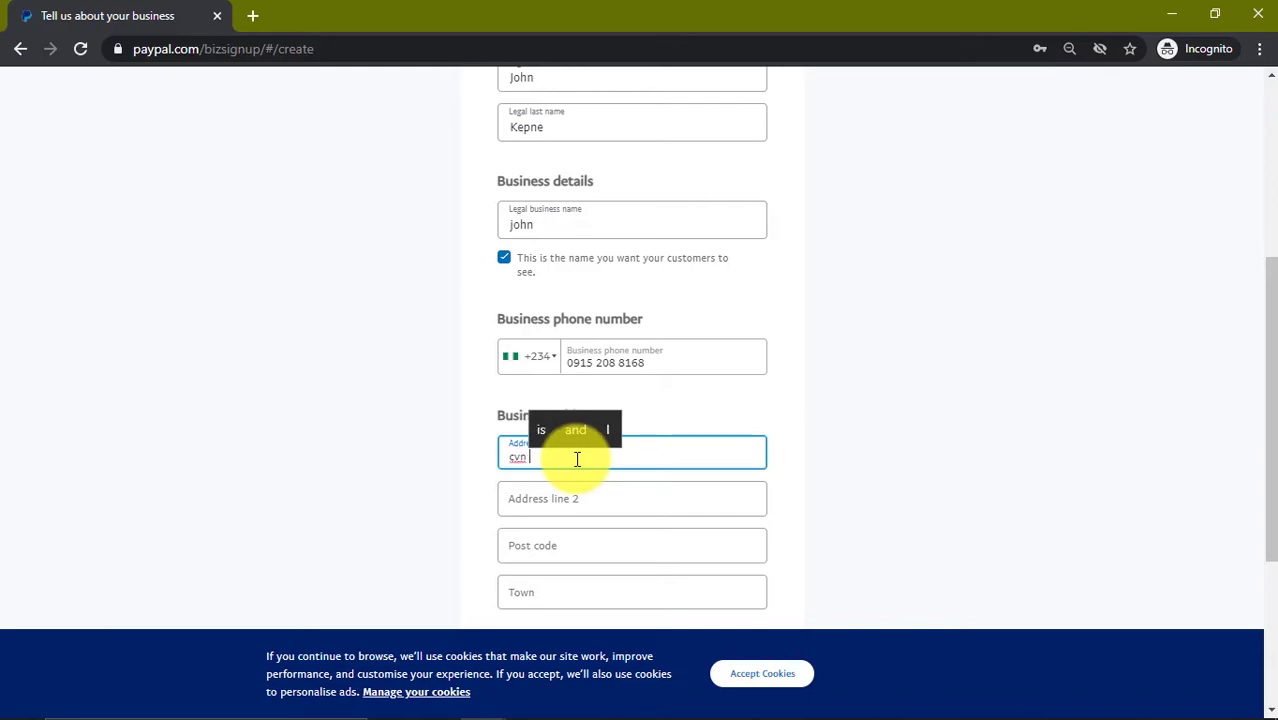
type("block4")
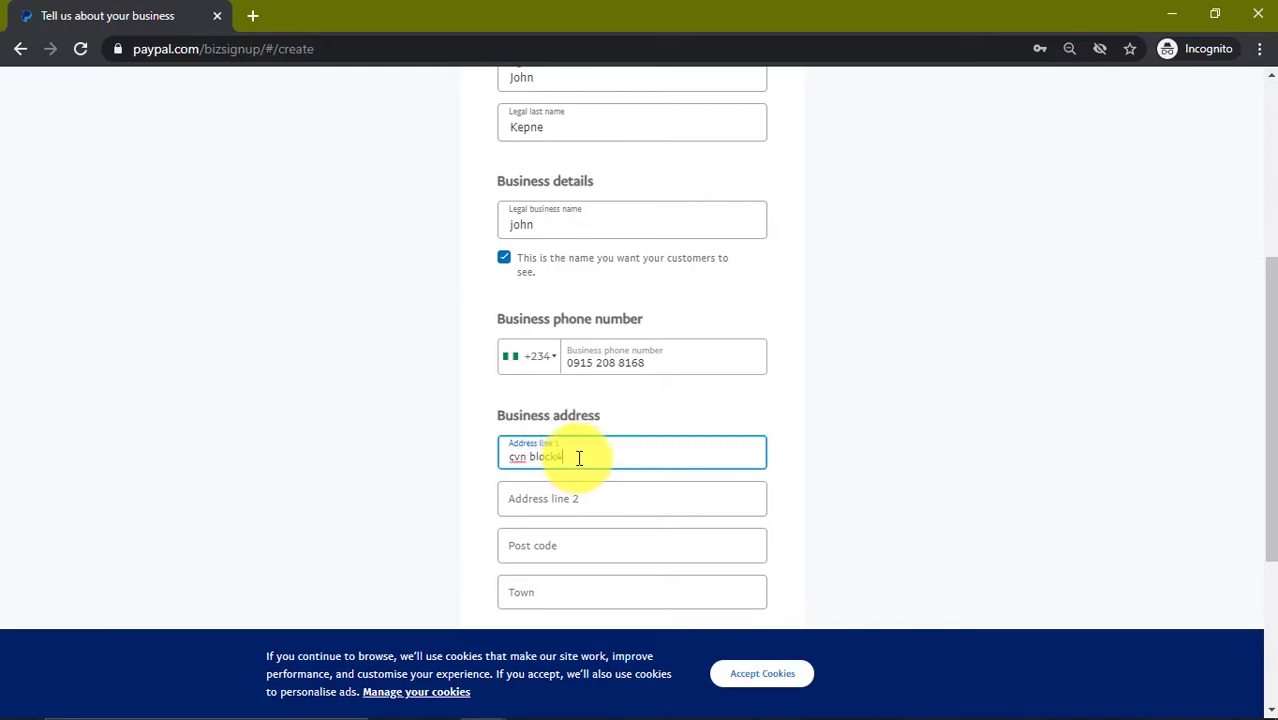
scroll(590, 483, "down", 1)
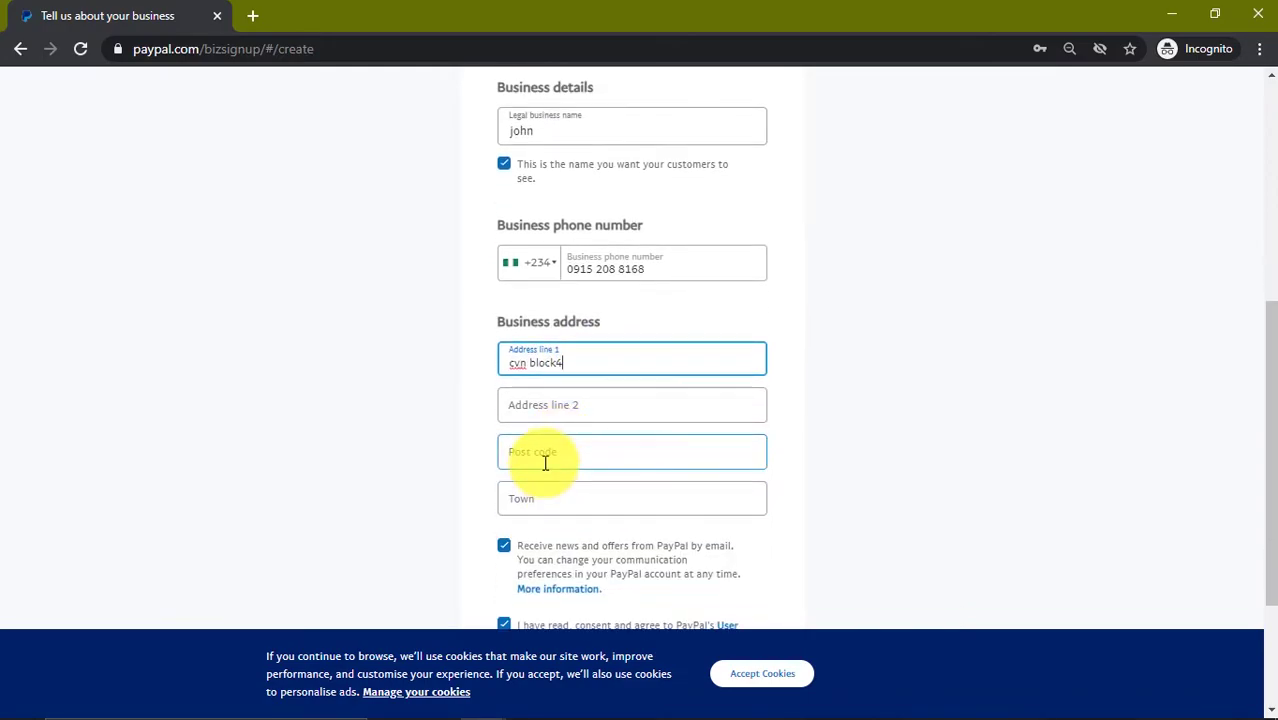
left_click(545, 460)
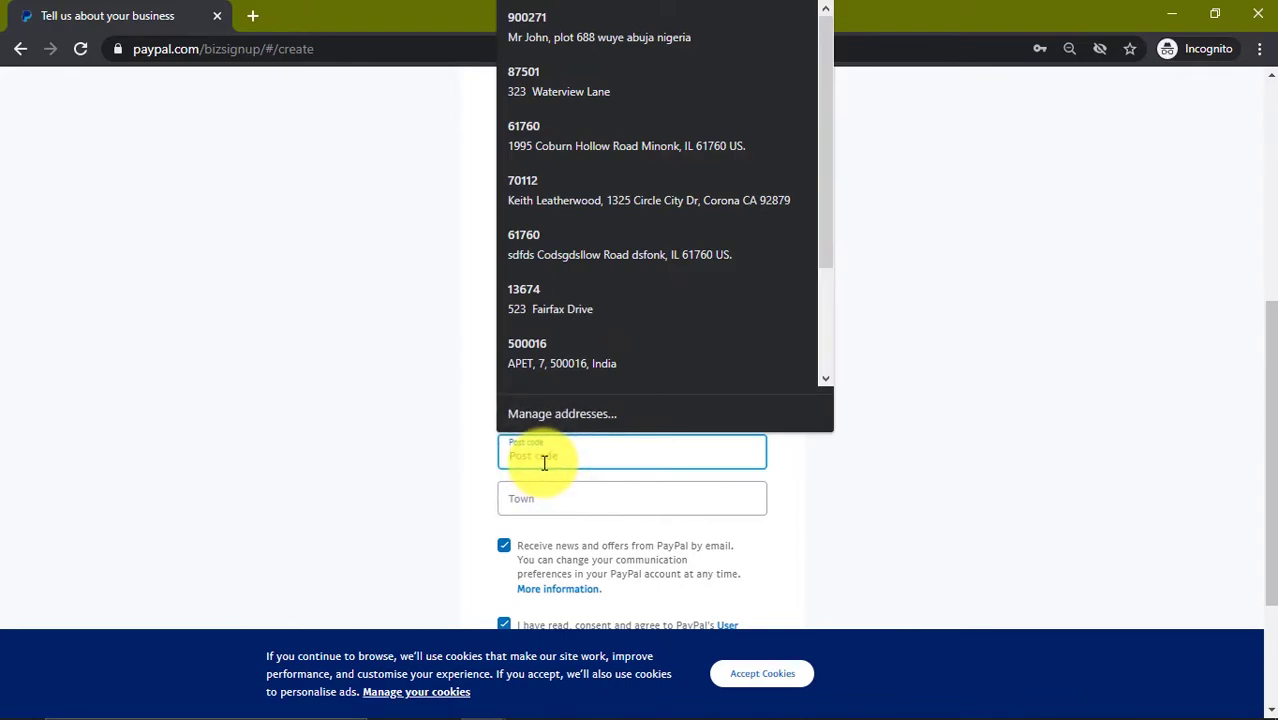
type("10001")
Step: Enter the town and submit the form with Agree and Create Account
left_click(542, 494)
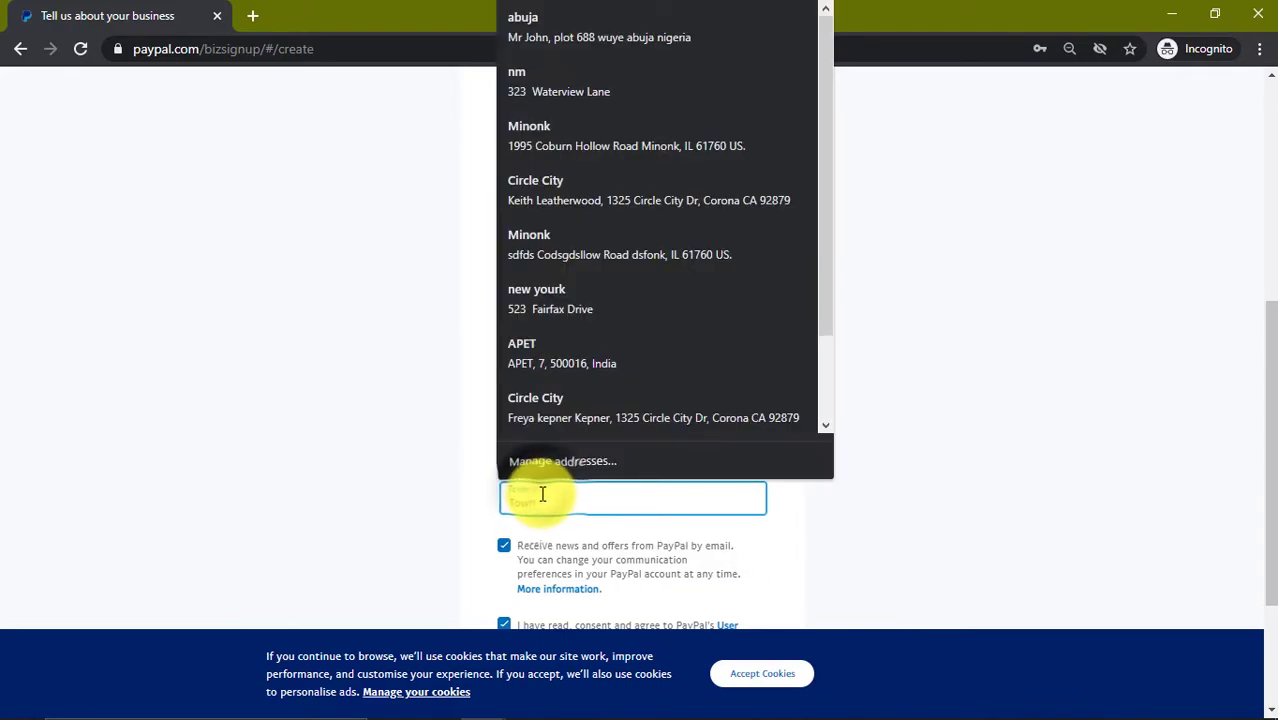
key("Escape")
type("cvn")
scroll(789, 540, "down", 1)
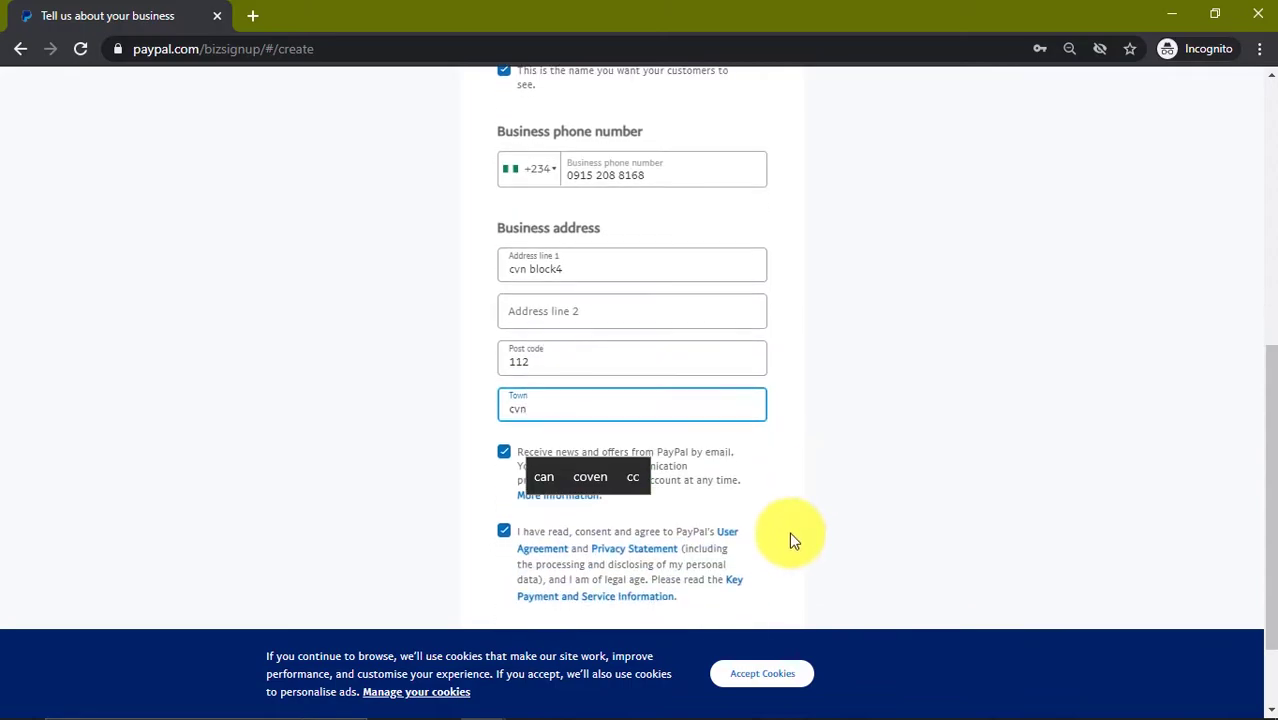
scroll(704, 587, "down", 1)
left_click(720, 548)
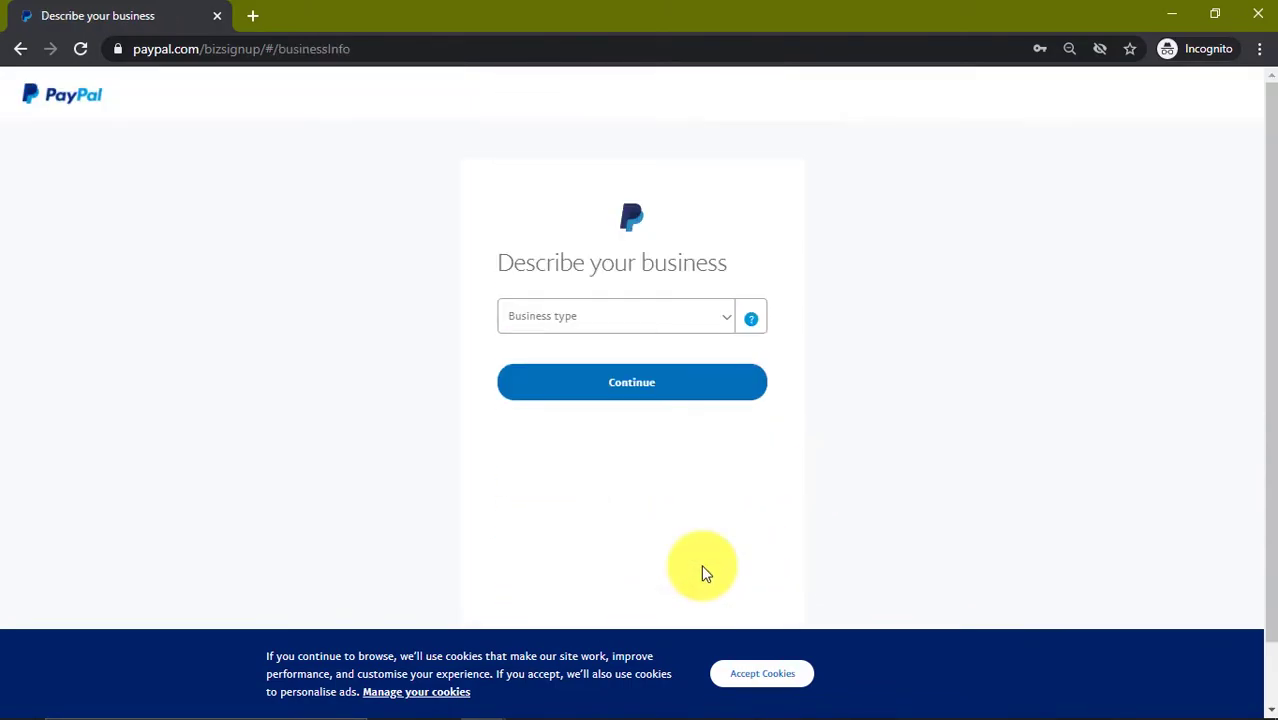
Step: Set business type Individual, keyword Electronics Repair Shops, enter a card statement name, and continue
left_click(716, 330)
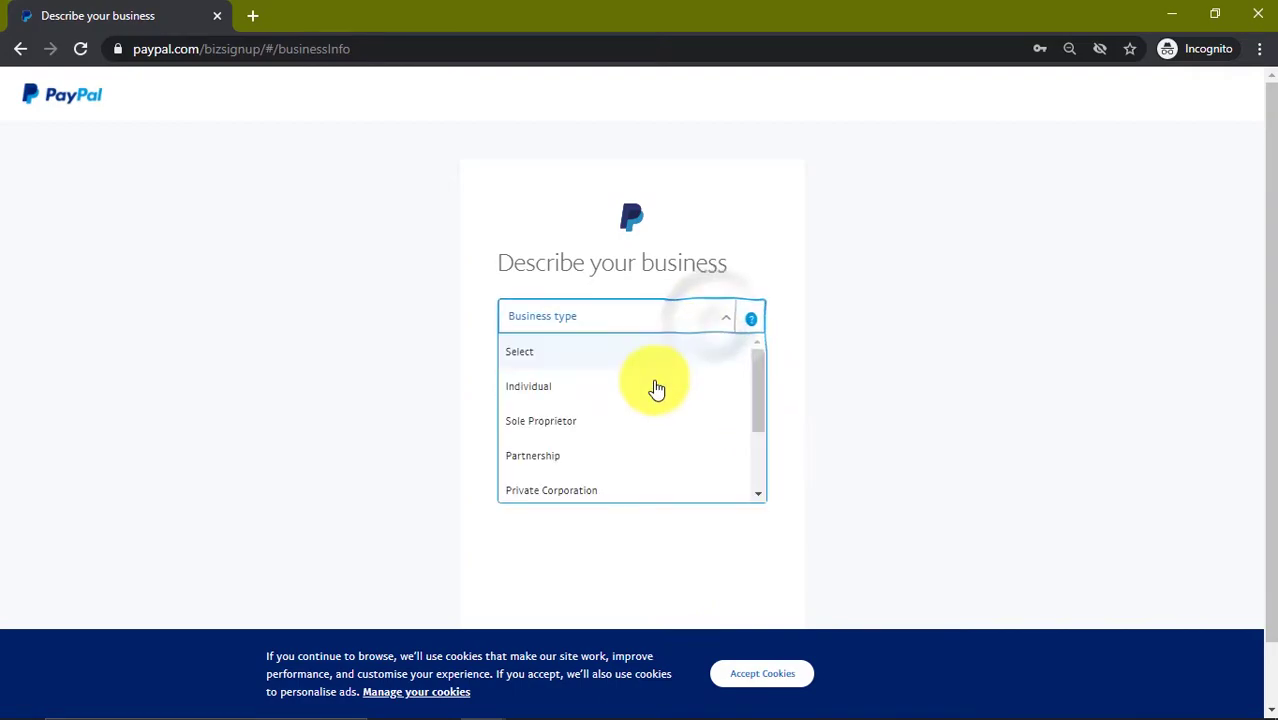
left_click(585, 390)
left_click(564, 378)
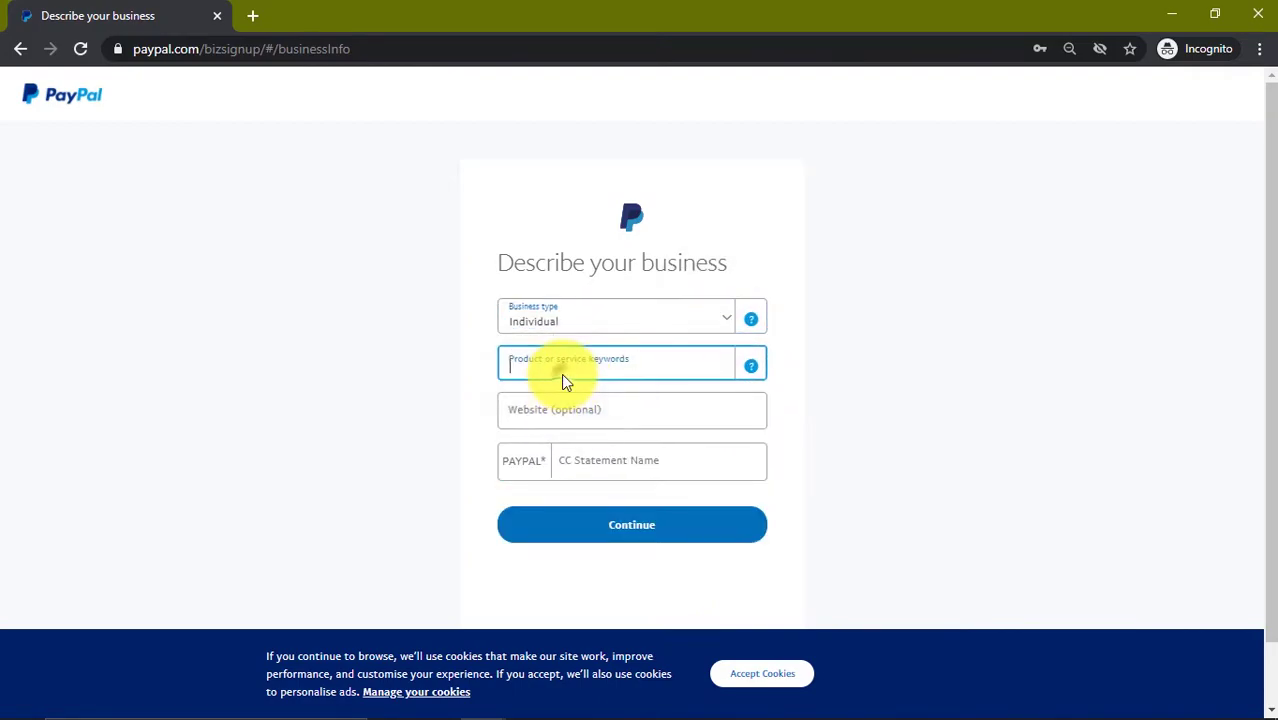
type("ele")
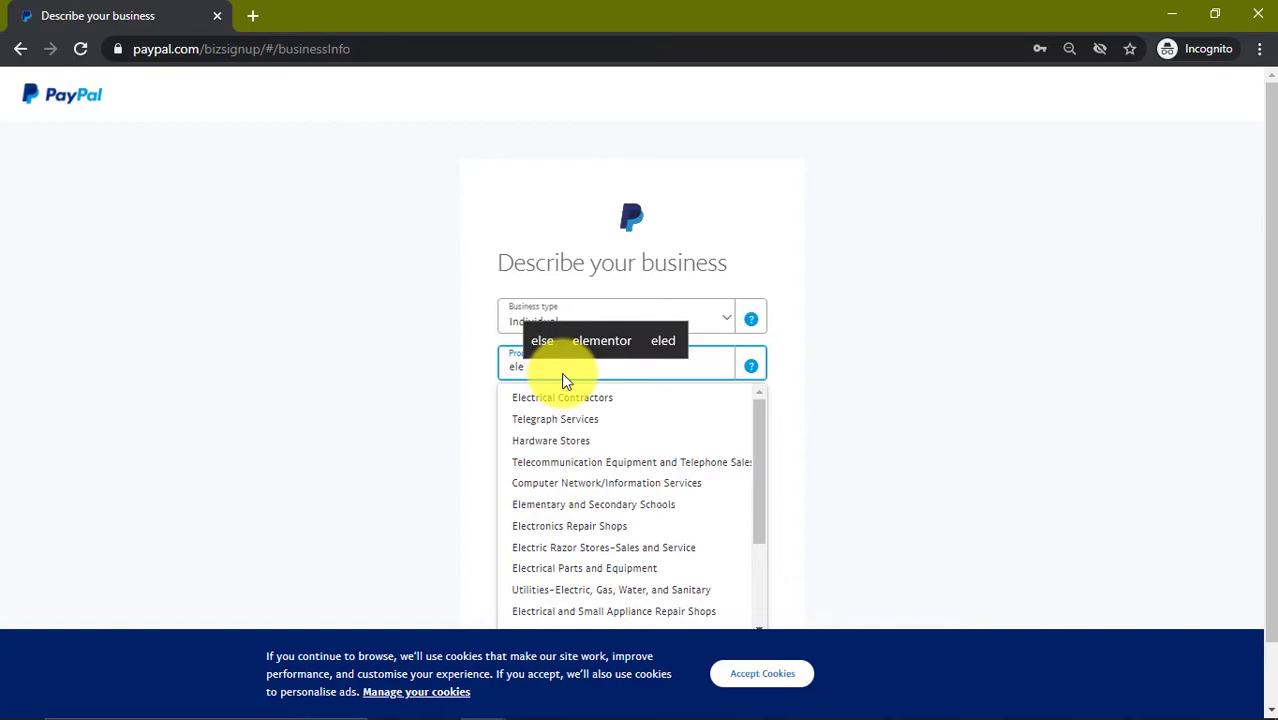
type("ct")
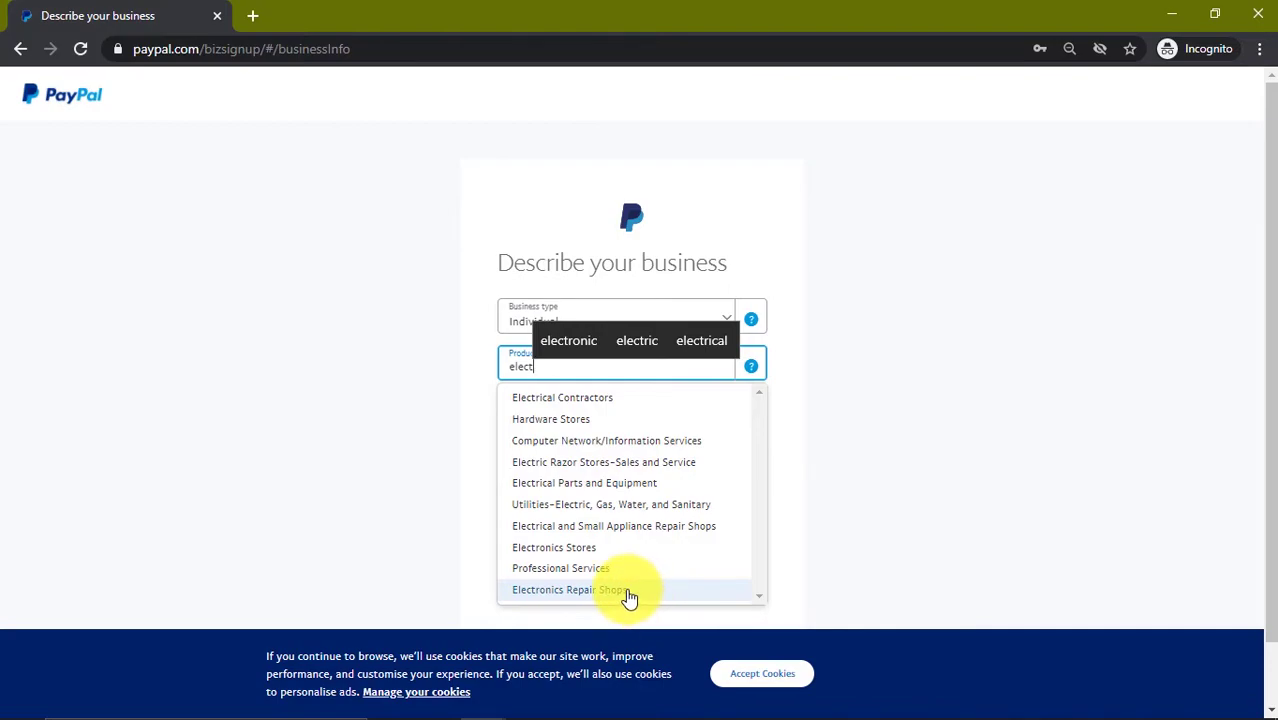
left_click(629, 597)
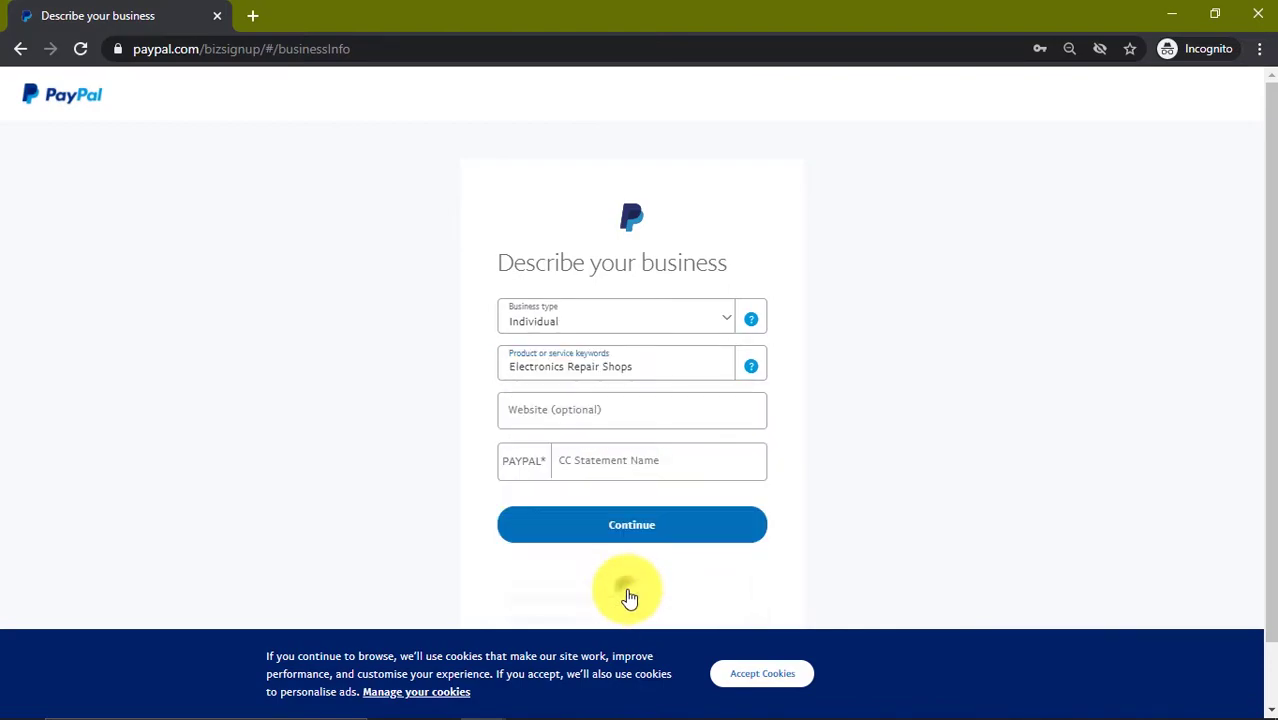
left_click(584, 472)
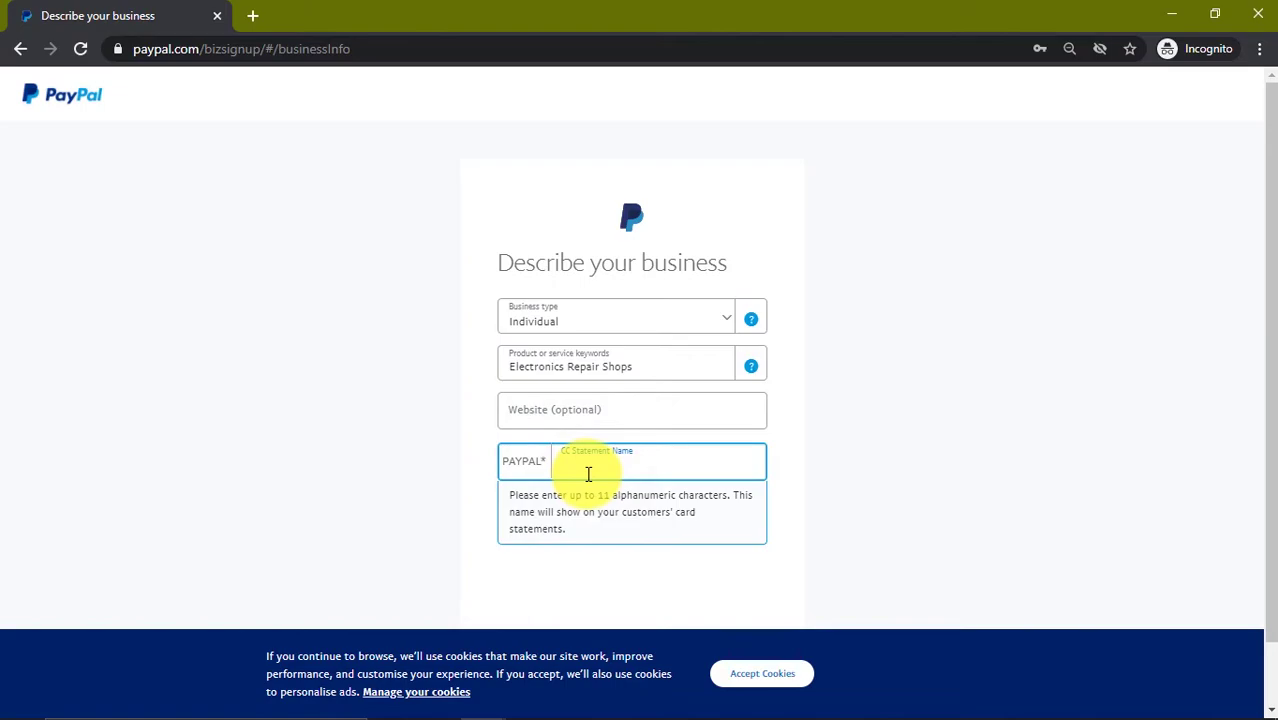
type("JOH")
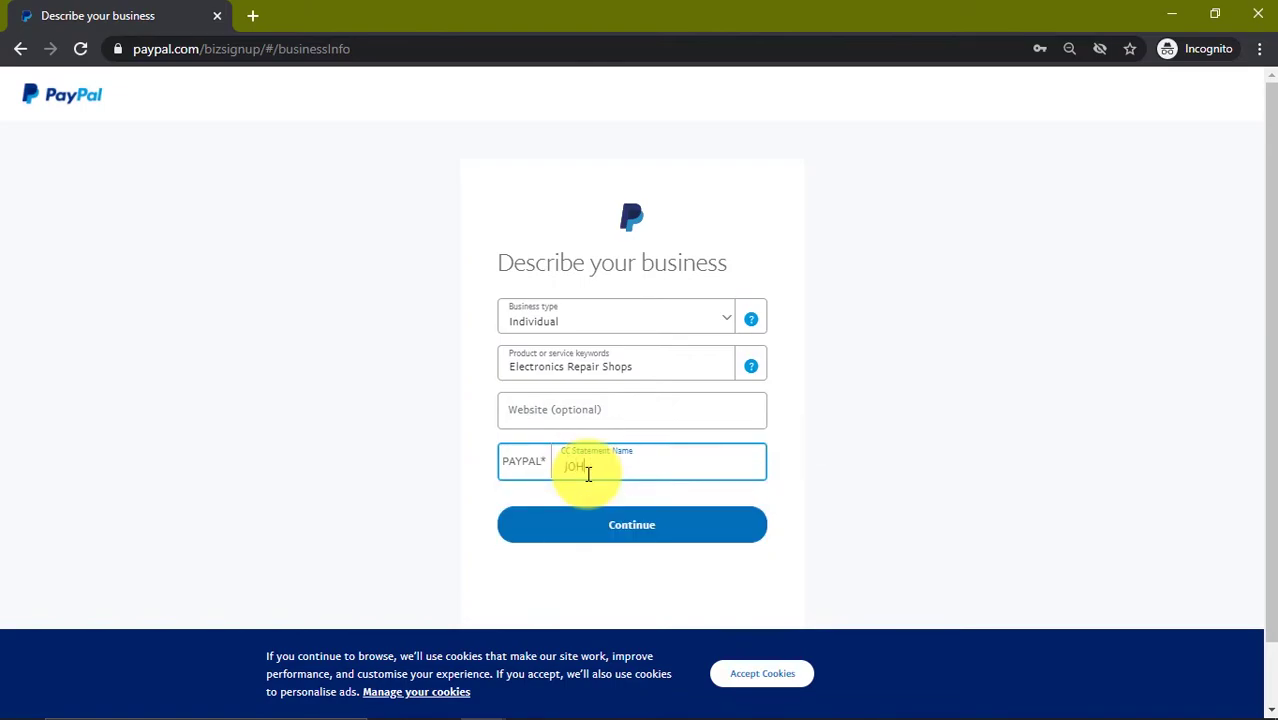
left_click(633, 514)
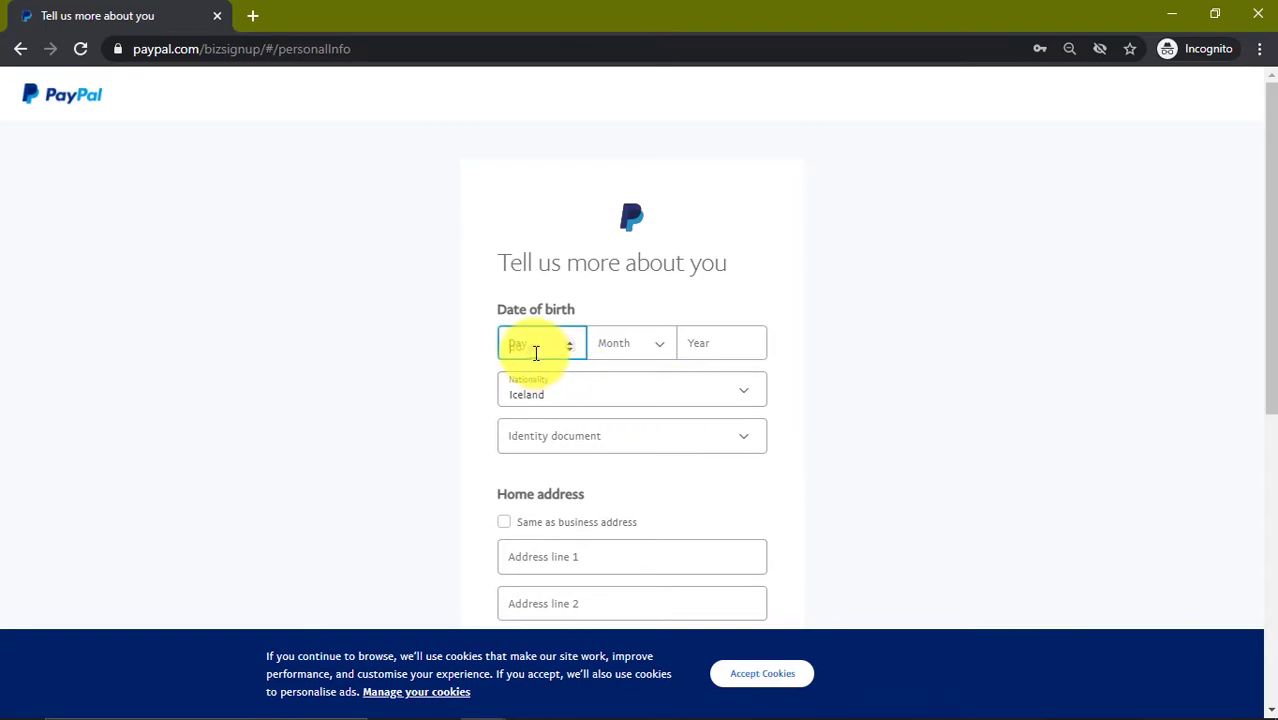
left_click(535, 352)
left_click(627, 350)
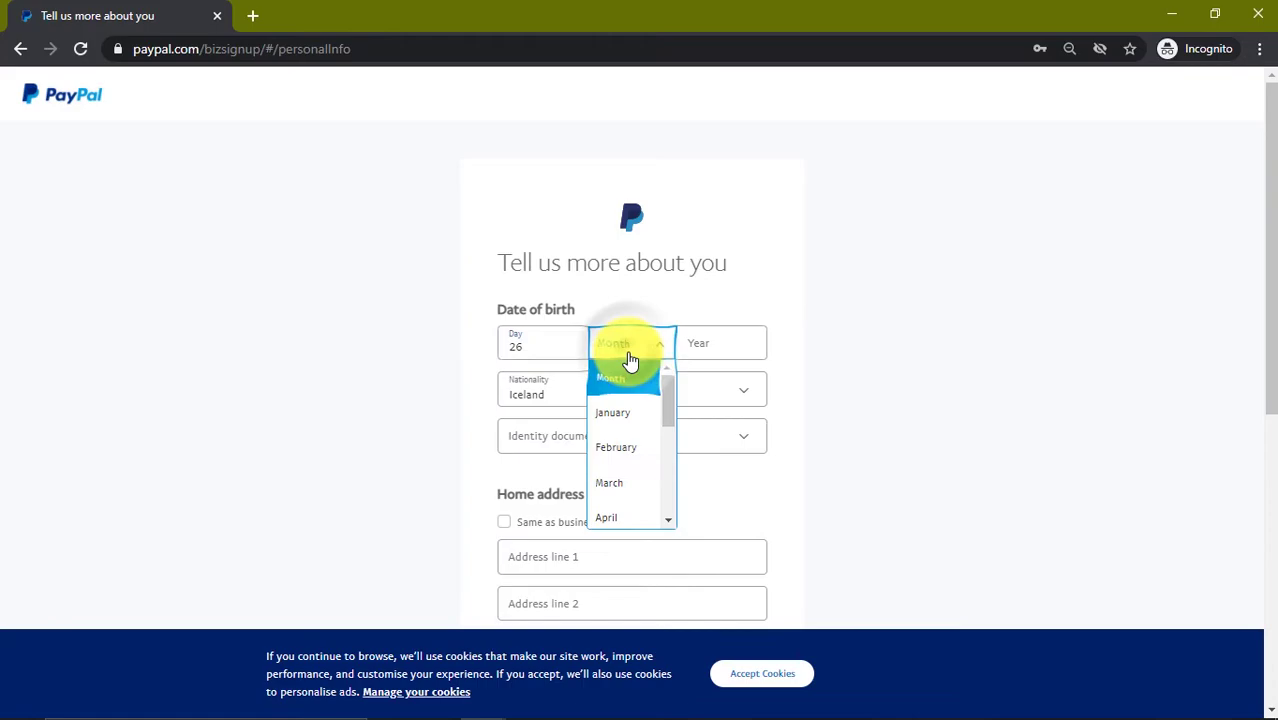
left_click_drag(666, 391, 650, 445)
left_click(608, 495)
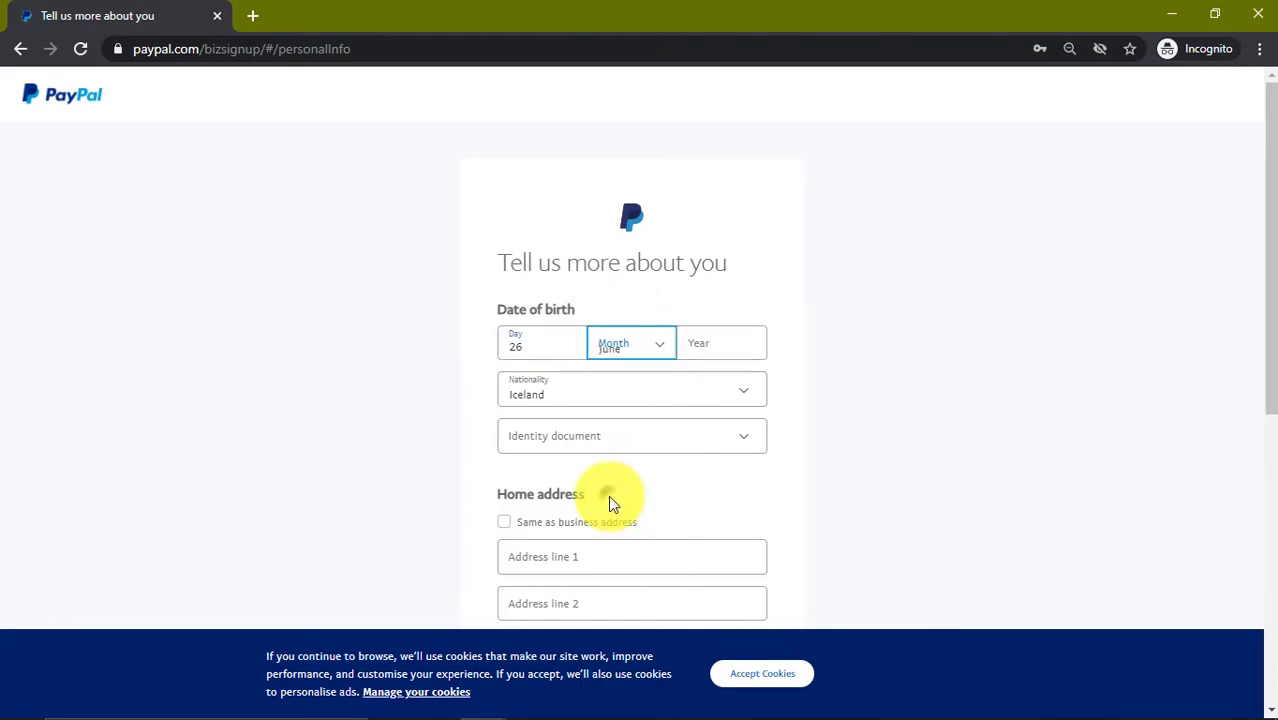
left_click(707, 347)
type("19")
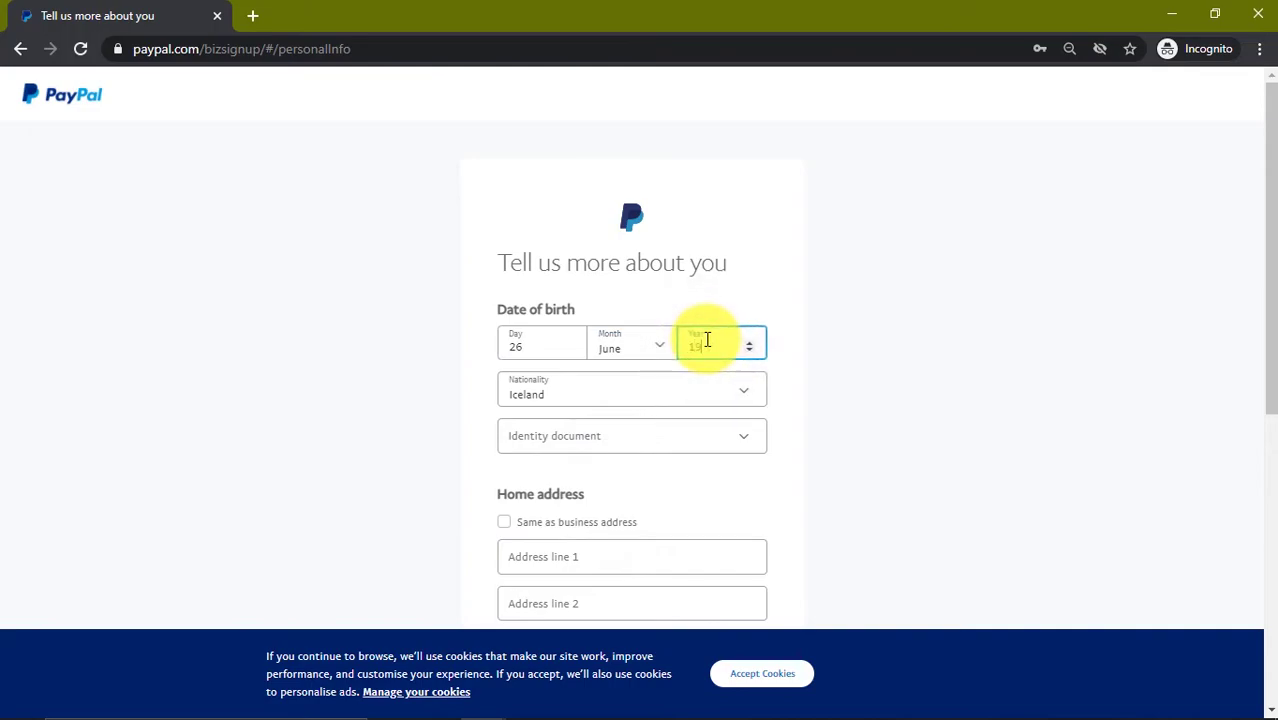
type("90")
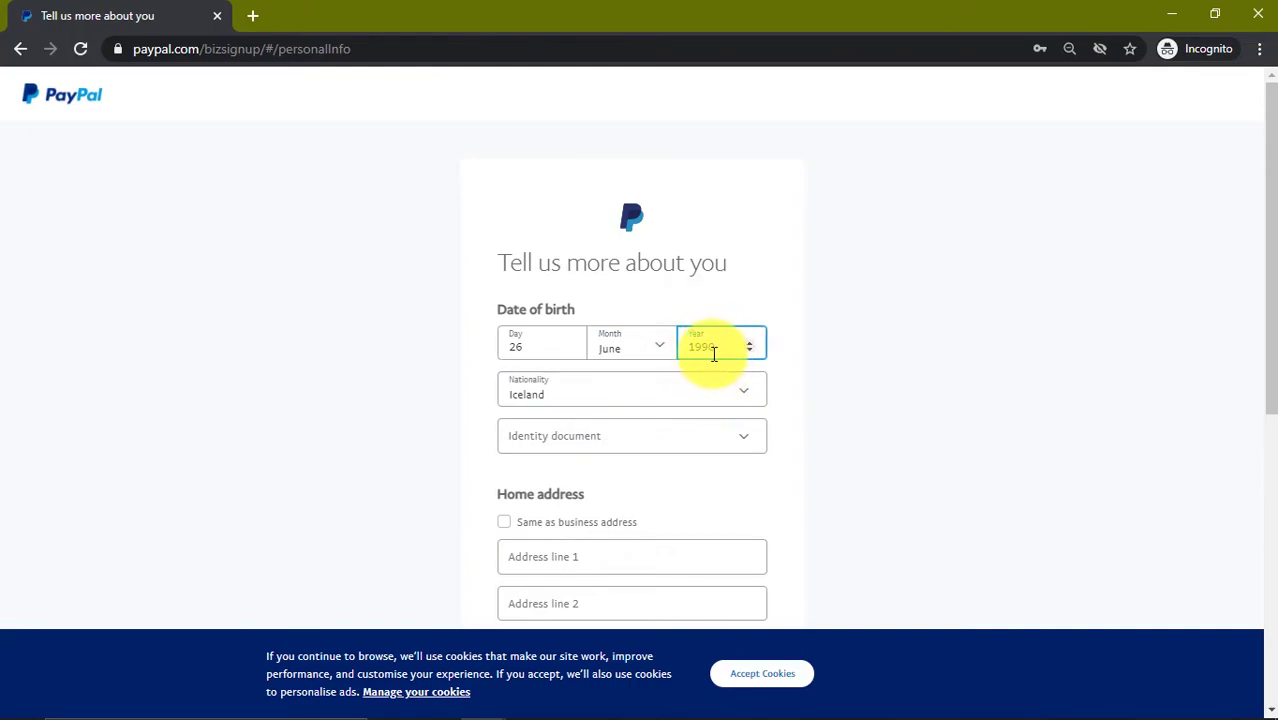
left_click_drag(712, 350, 670, 359)
type("1980")
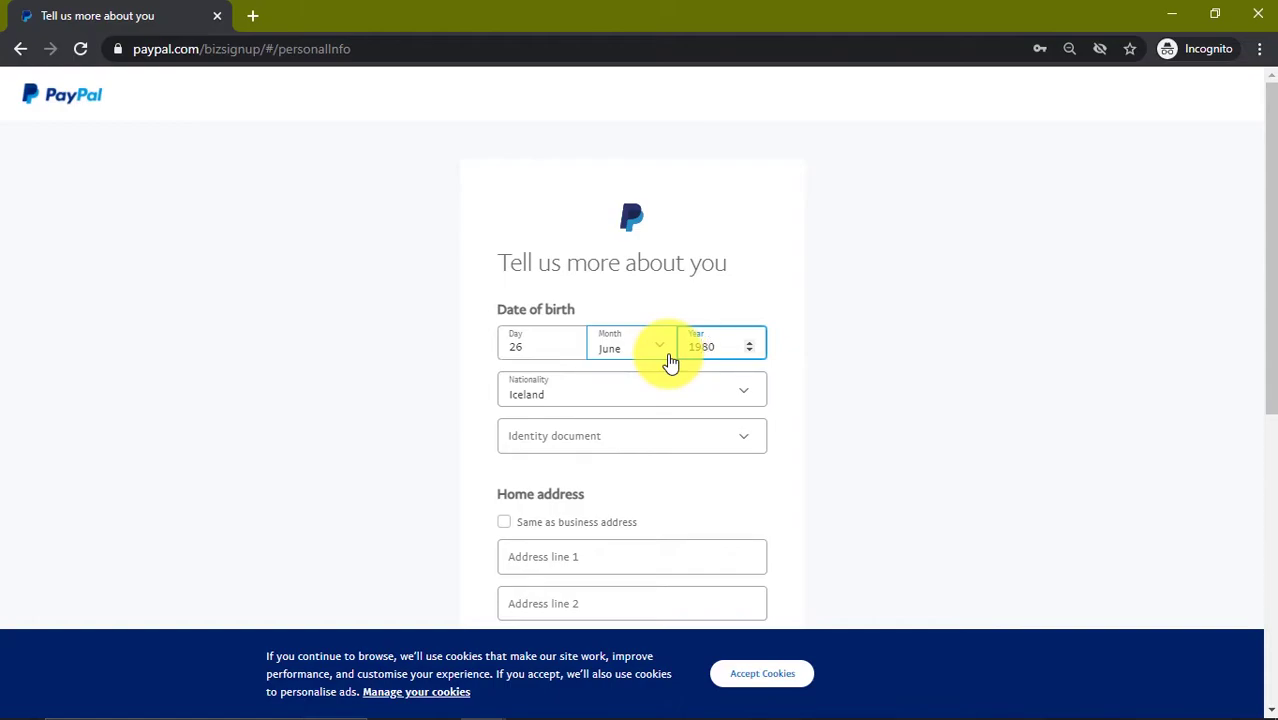
Step: Choose Nigeria as nationality and National ID as the identity document
left_click(658, 400)
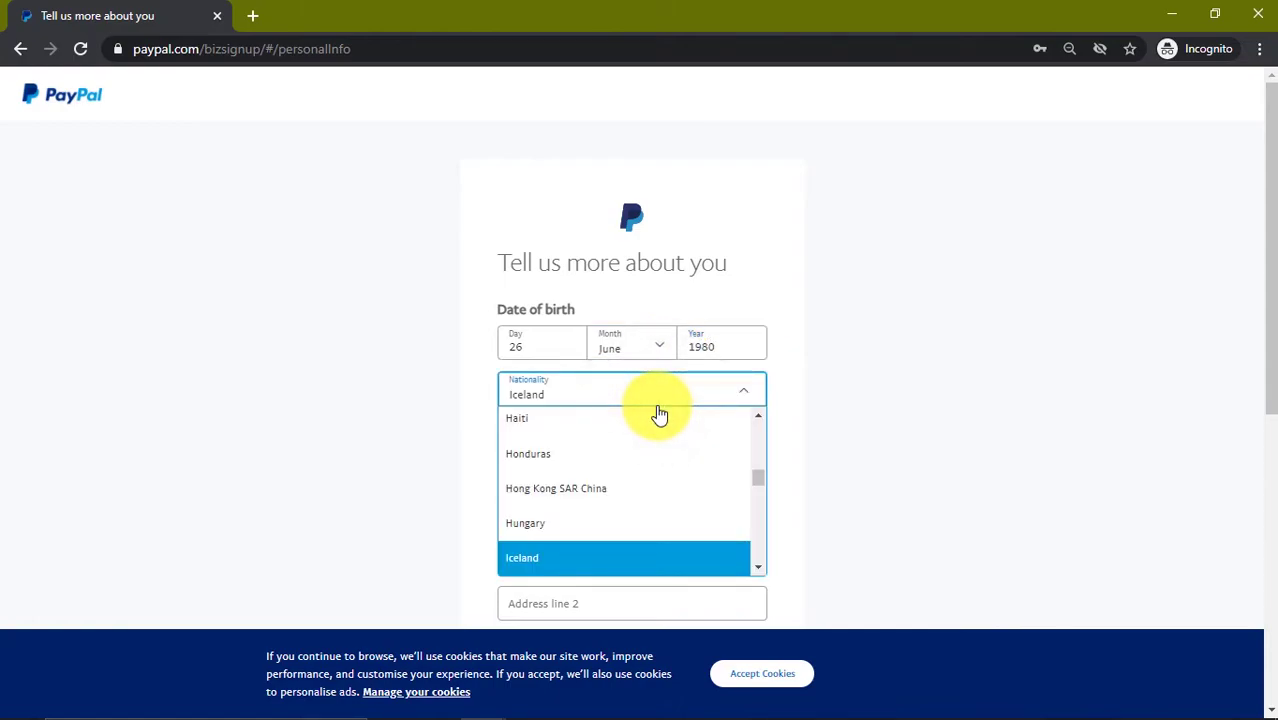
type("ni")
key("Down")
key("Down")
key("Down")
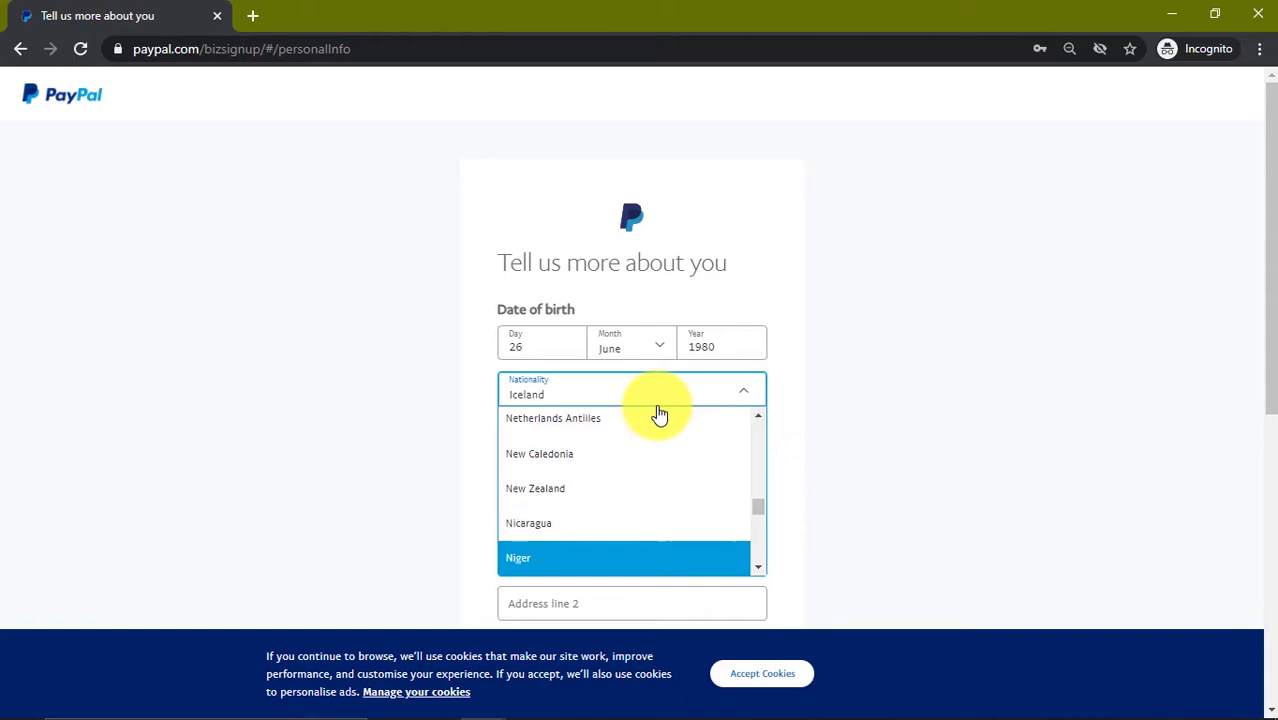
left_click(551, 524)
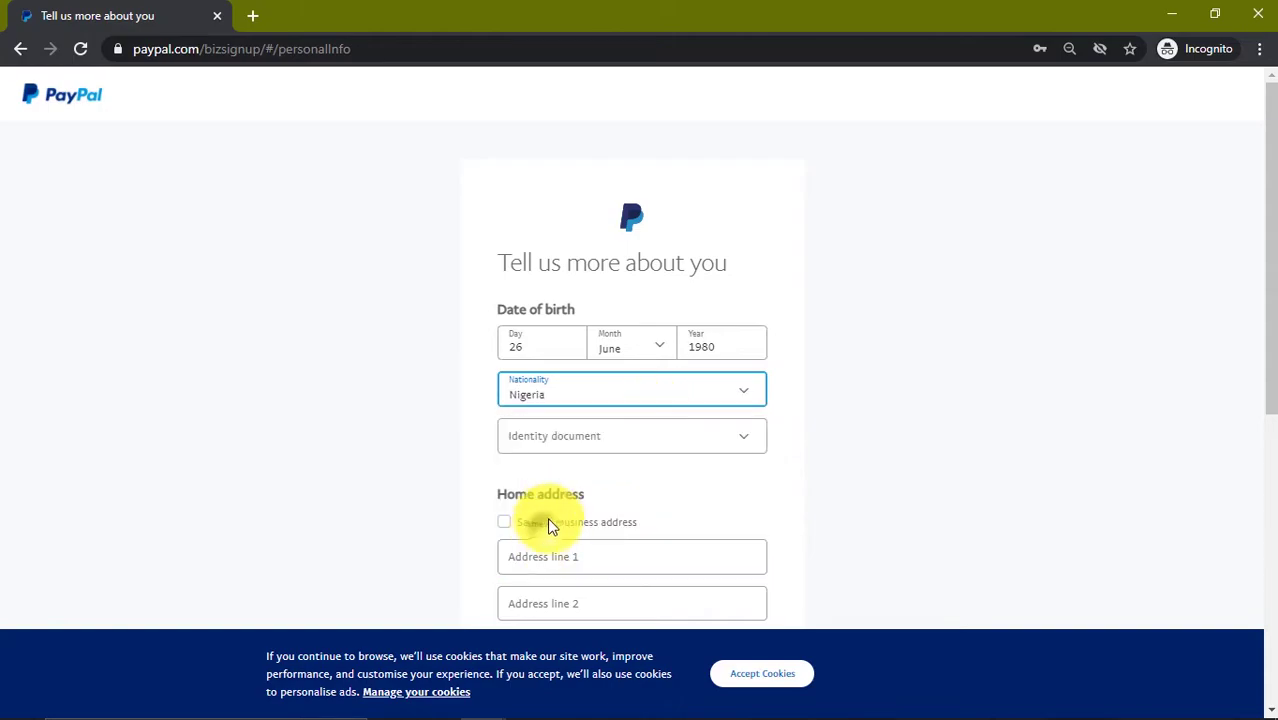
left_click(557, 453)
left_click(640, 507)
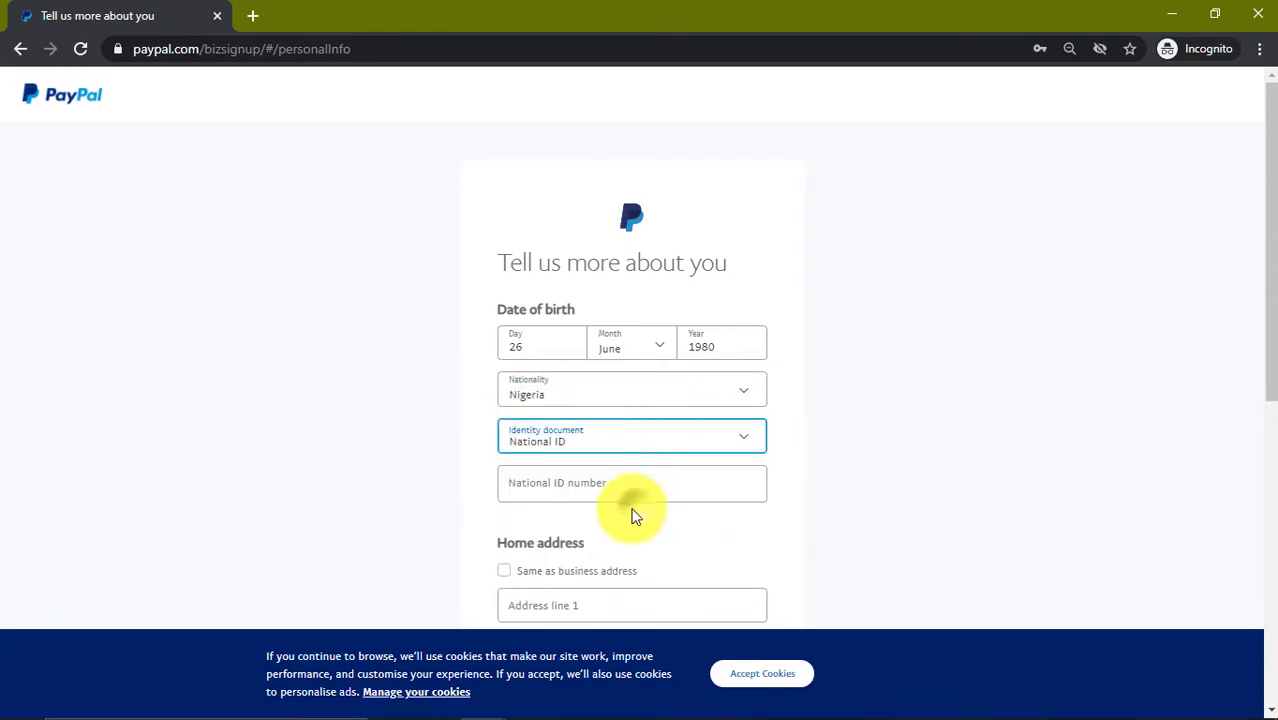
Step: Copy the National ID number from the notes into the ID number field
key("alt+Tab")
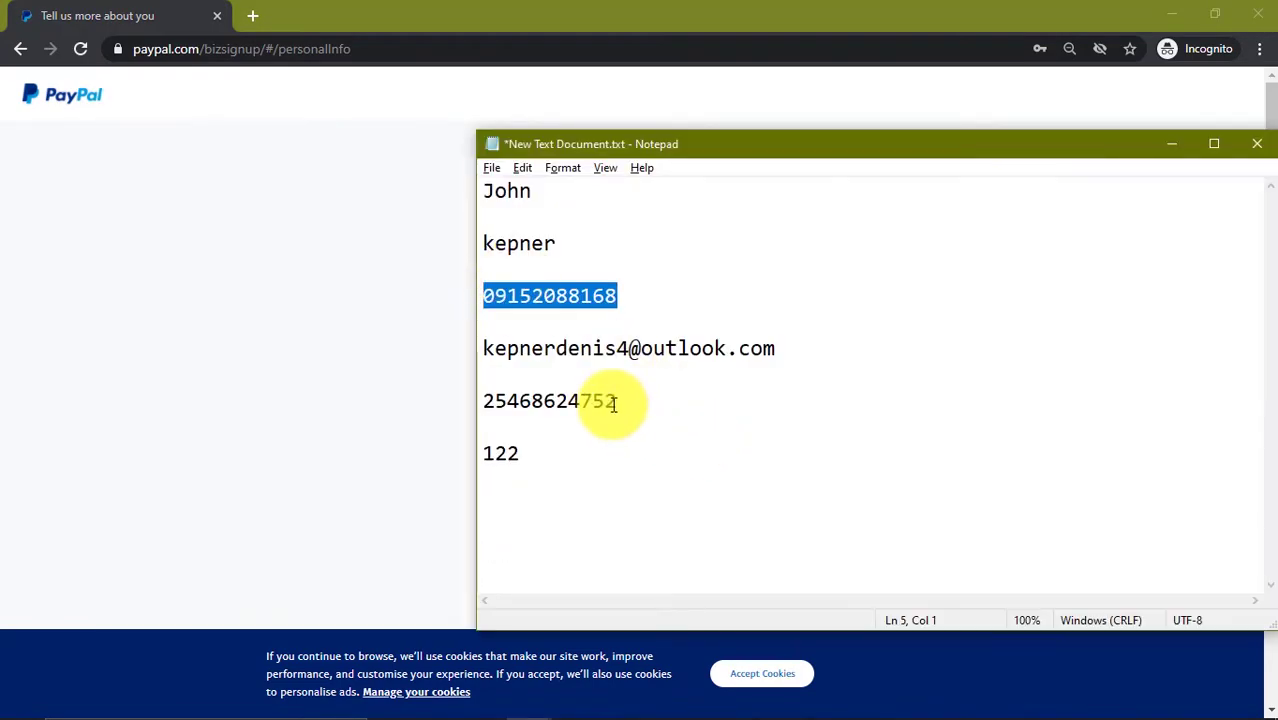
left_click_drag(612, 401, 412, 404)
key("ctrl+c")
left_click(412, 404)
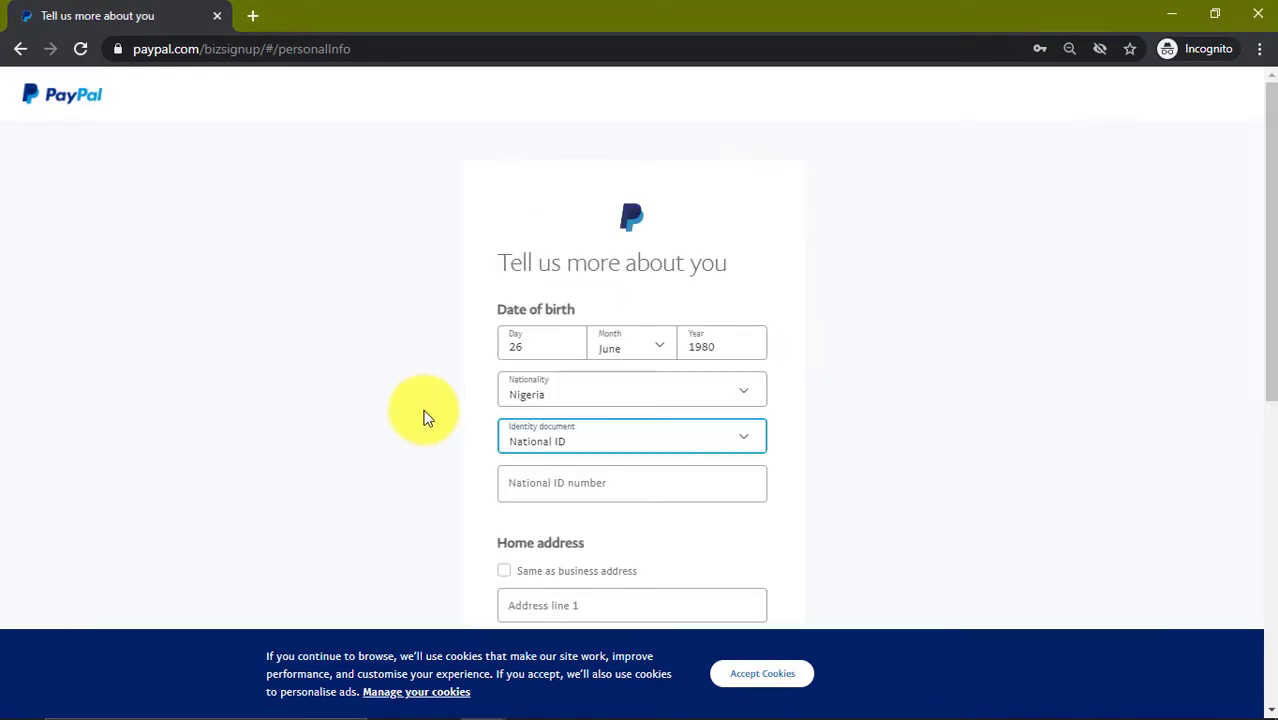
left_click(531, 497)
key("ctrl+v")
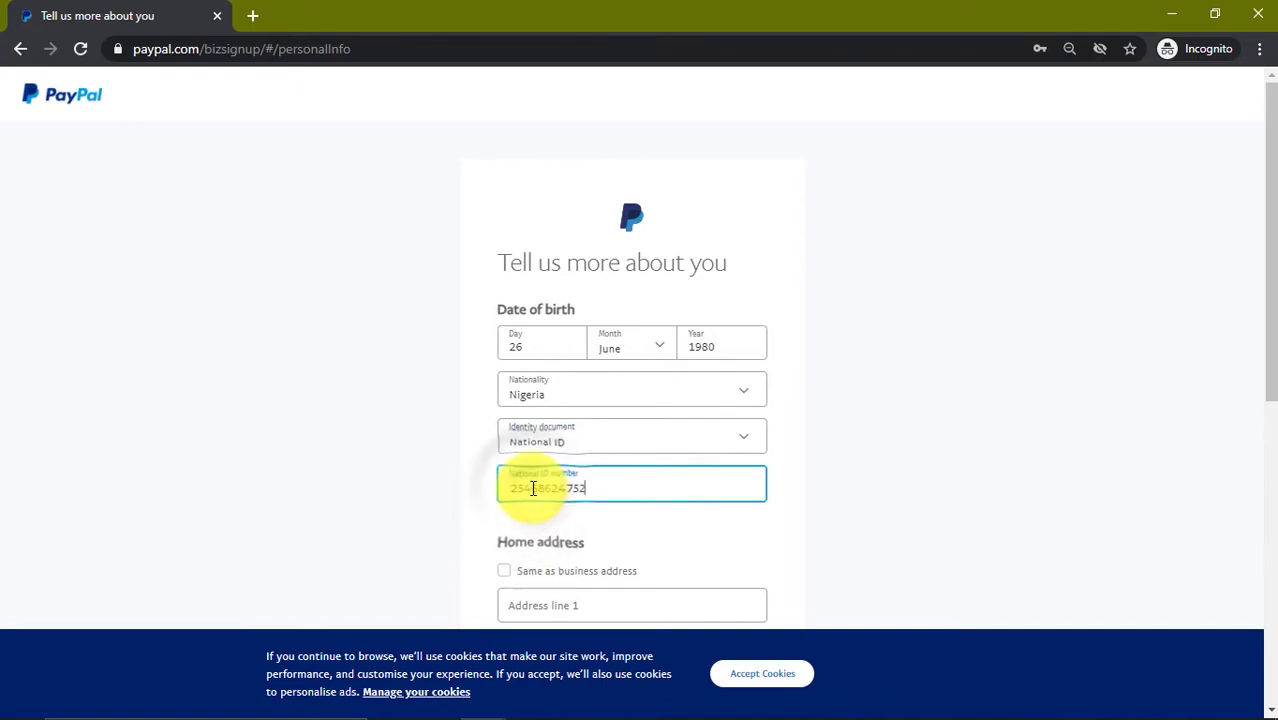
scroll(845, 405, "down", 2)
scroll(845, 405, "down", 2)
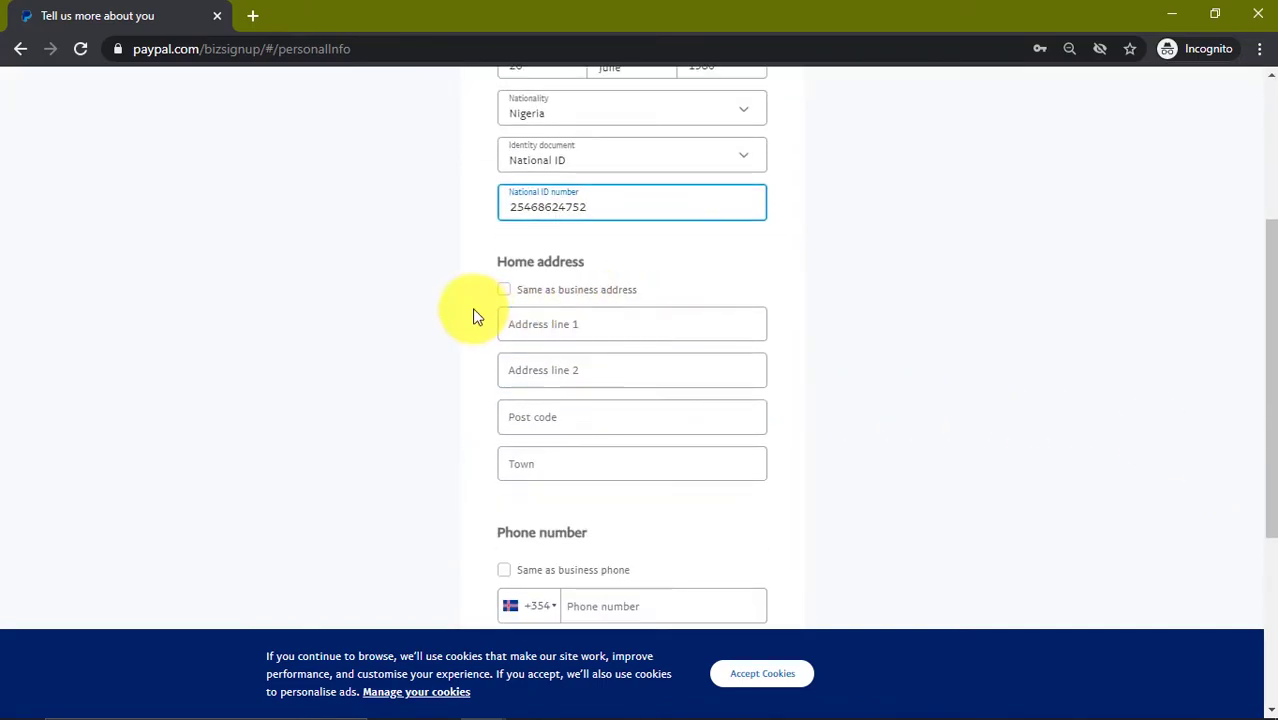
Step: Tick Same as business address and Same as business phone, then submit the details
left_click(504, 290)
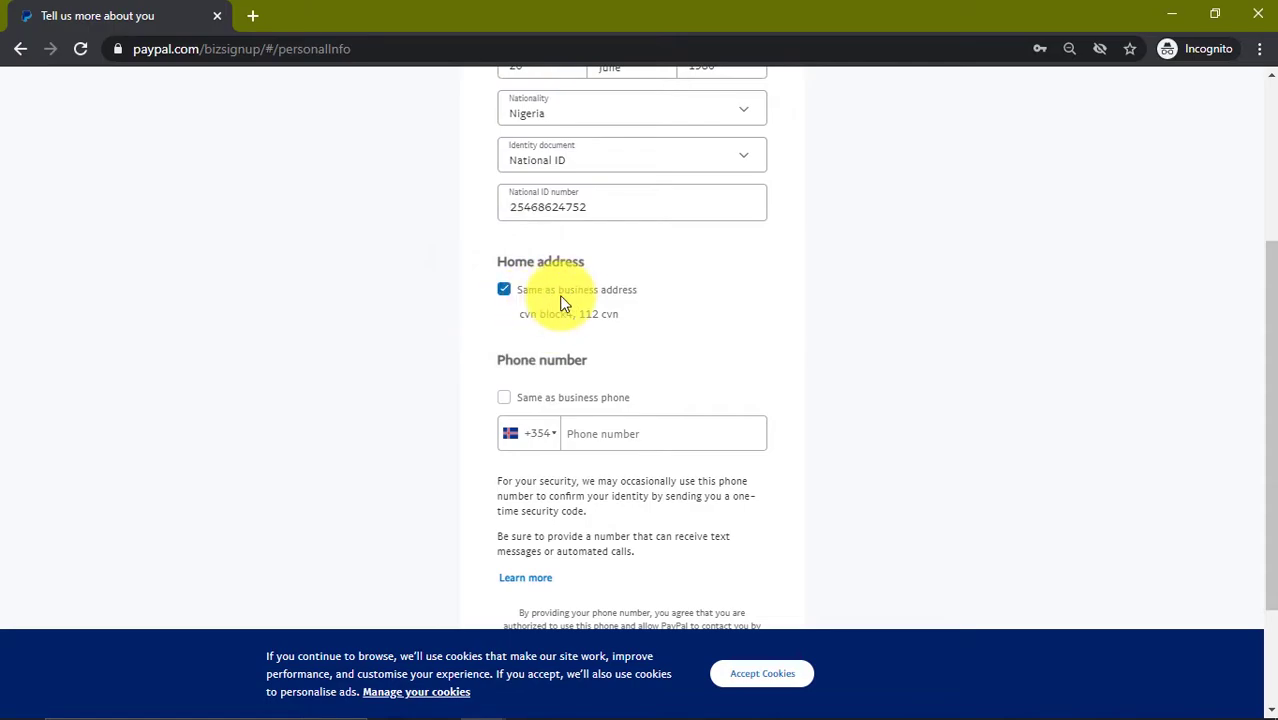
left_click(505, 398)
scroll(730, 400, "down", 2)
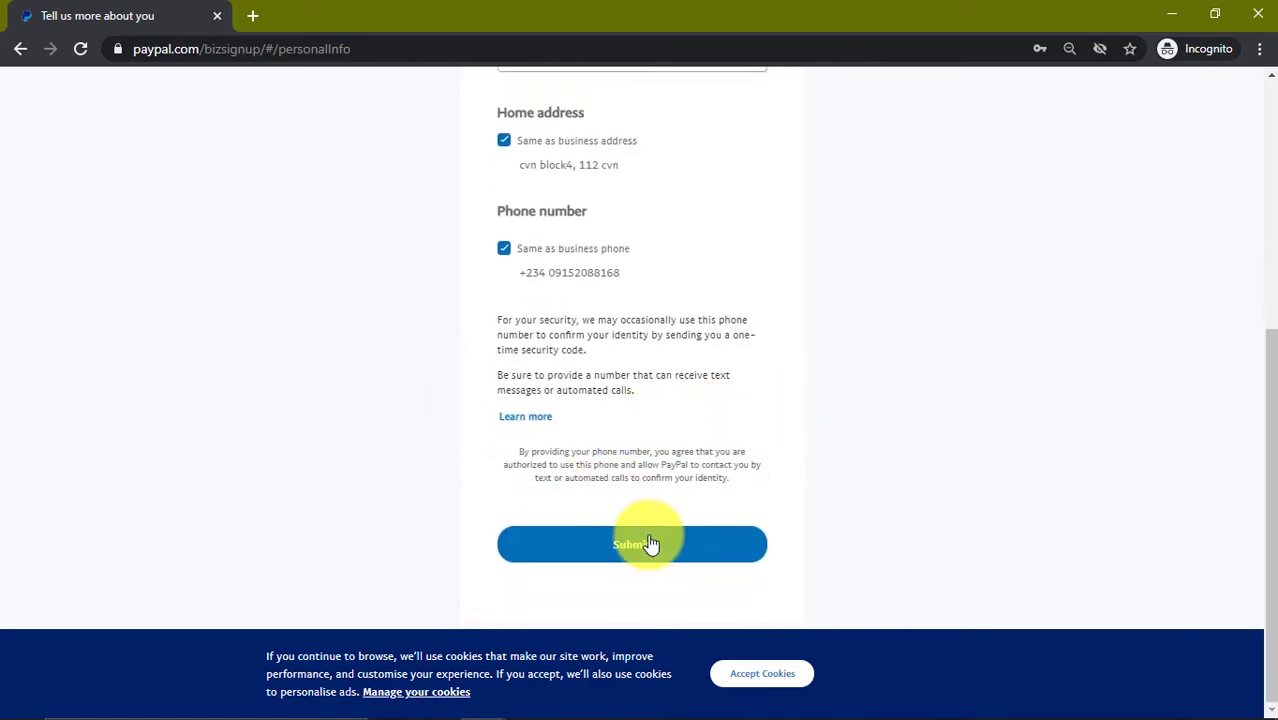
left_click(650, 544)
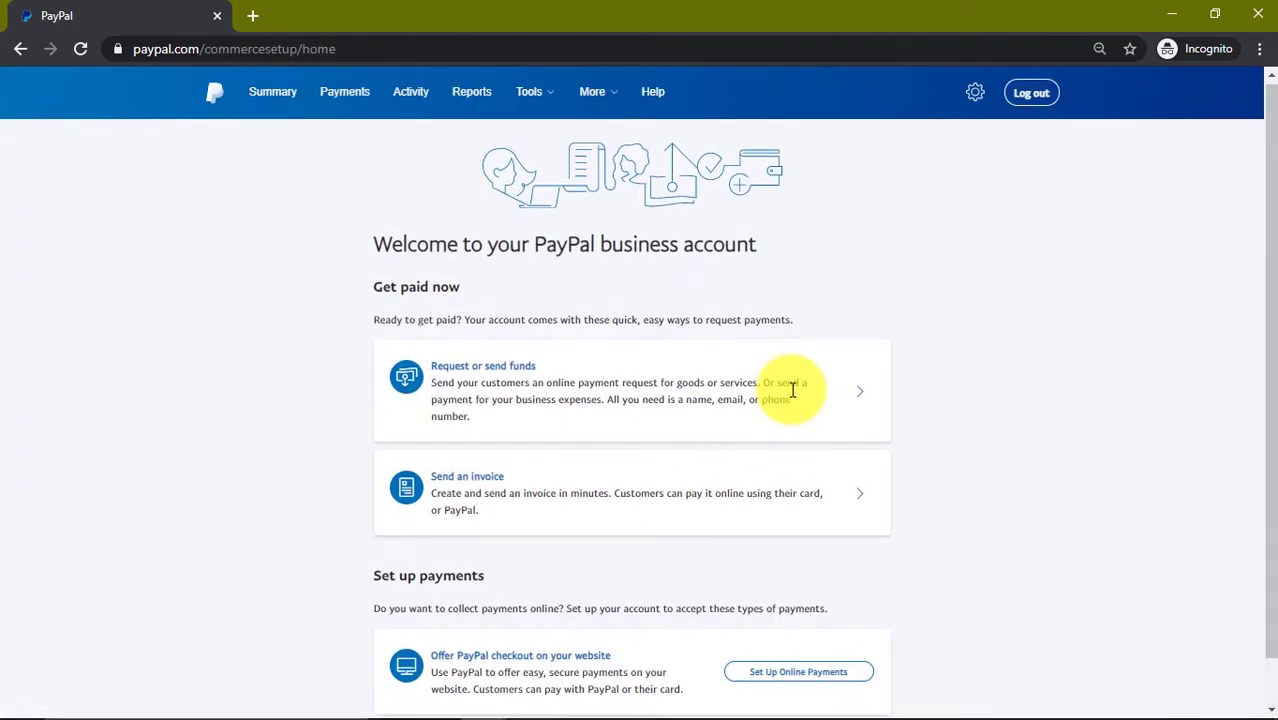
scroll(792, 389, "down", 1)
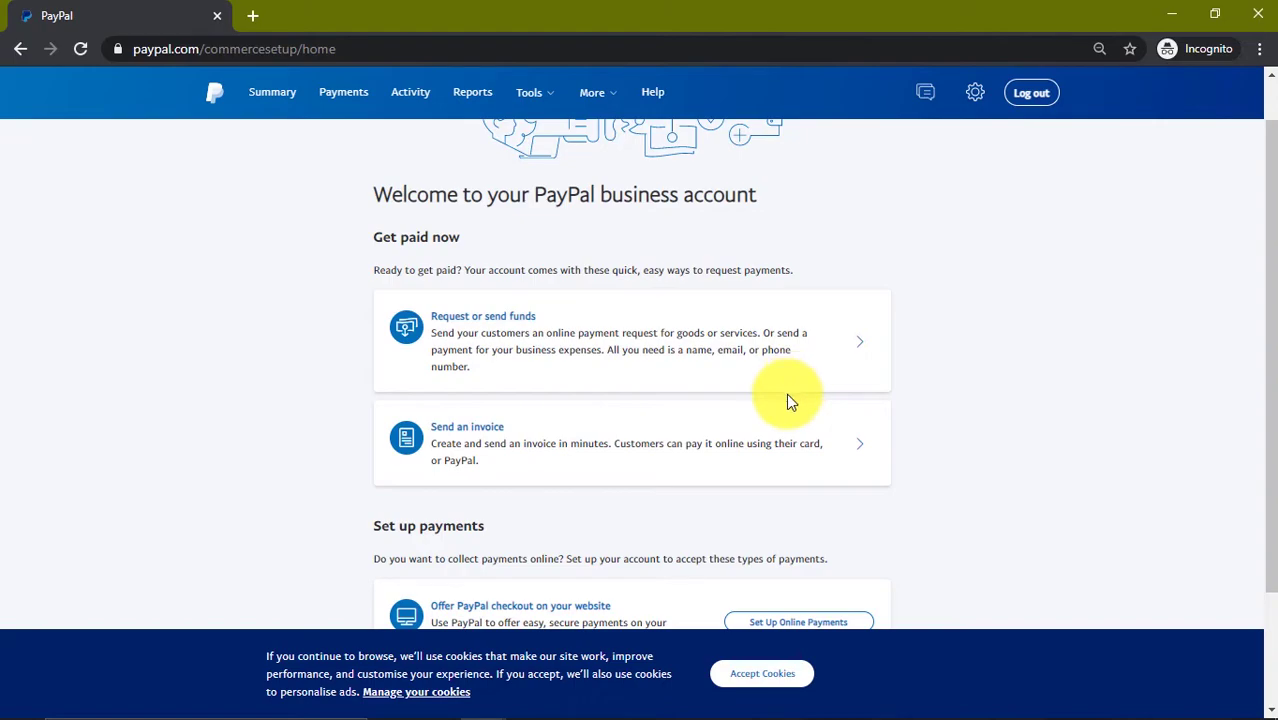
Step: Open PayPal's Confirm your email message in the Outlook mailbox
key("alt+Tab")
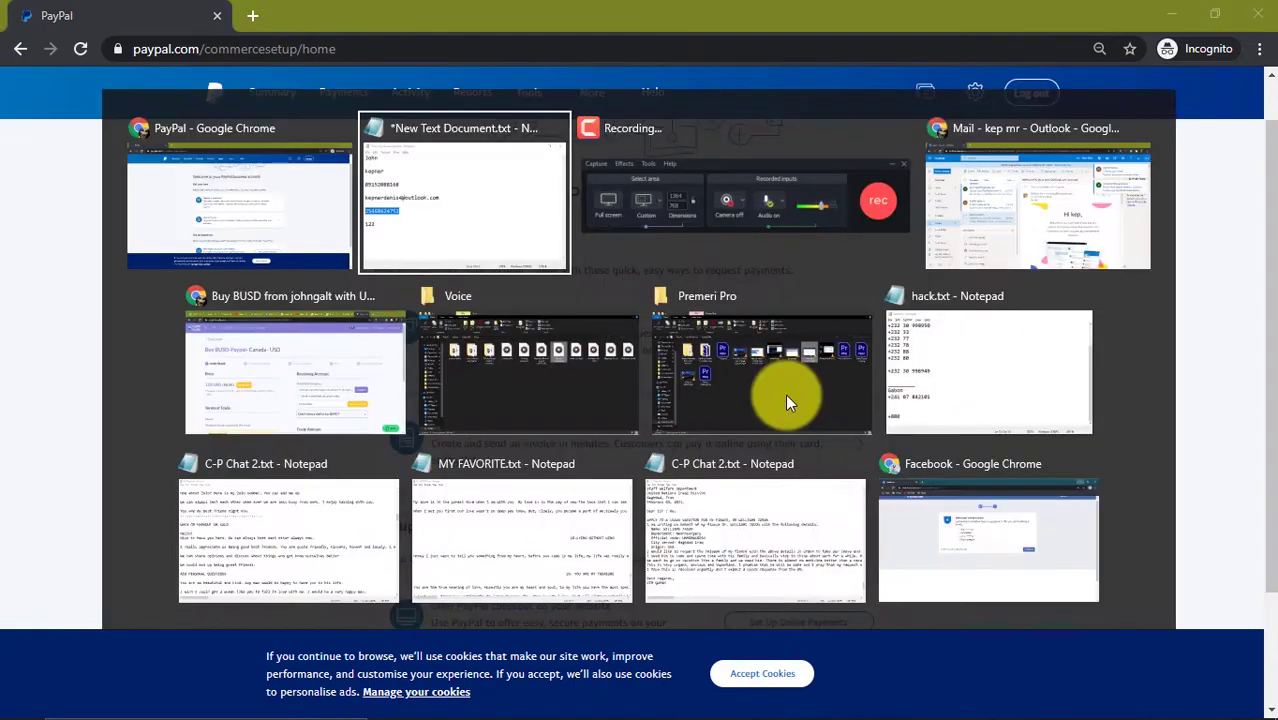
left_click(970, 230)
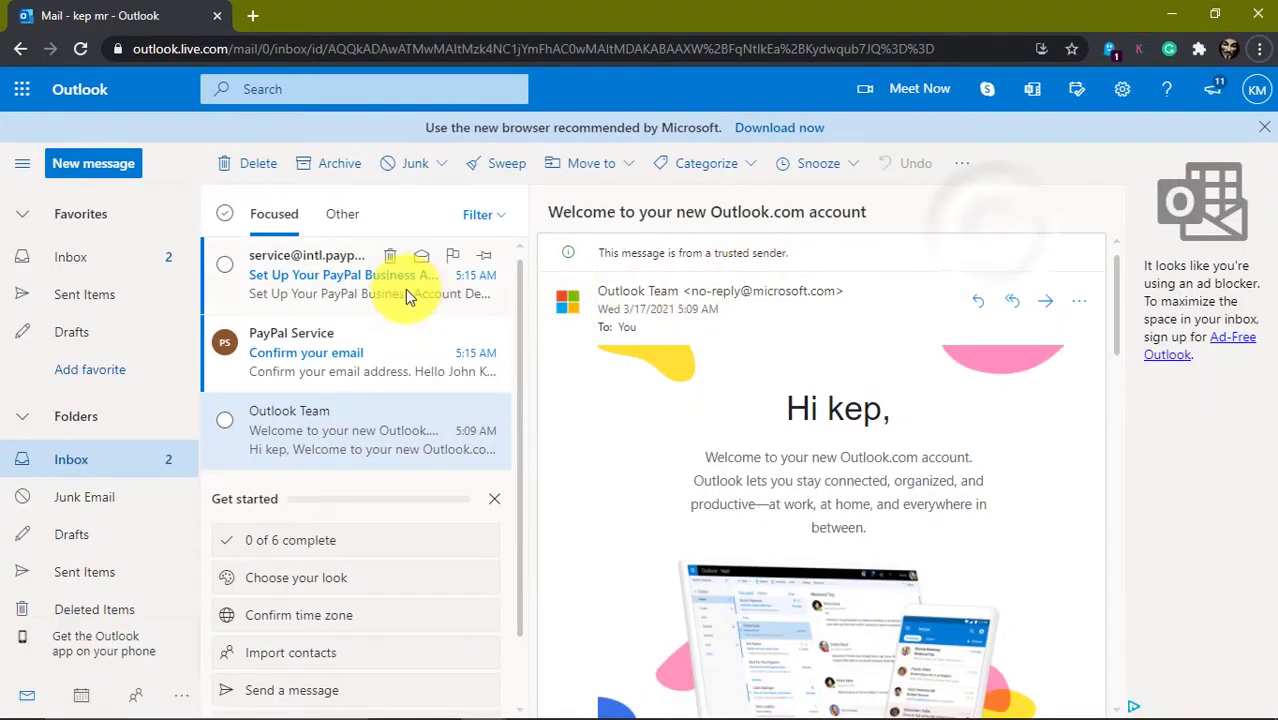
left_click(395, 262)
left_click(342, 356)
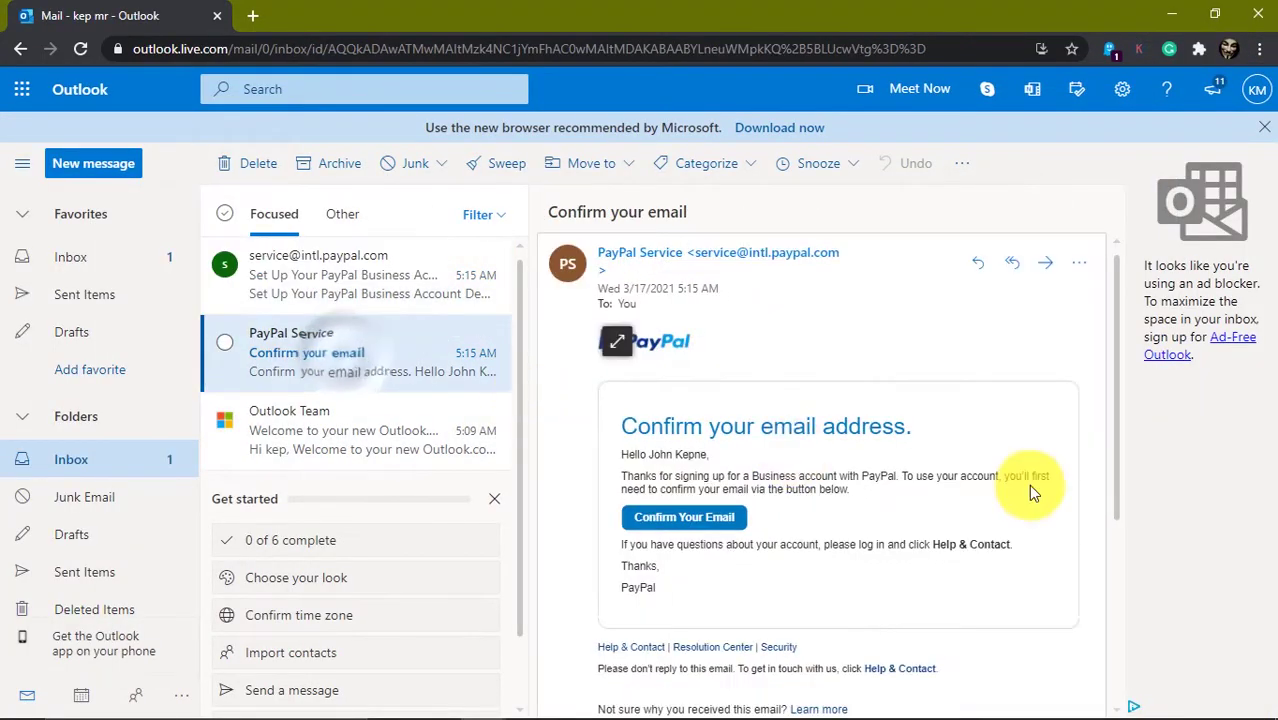
Step: Copy the Confirm Your Email link address and open a new browser tab for it
right_click(689, 523)
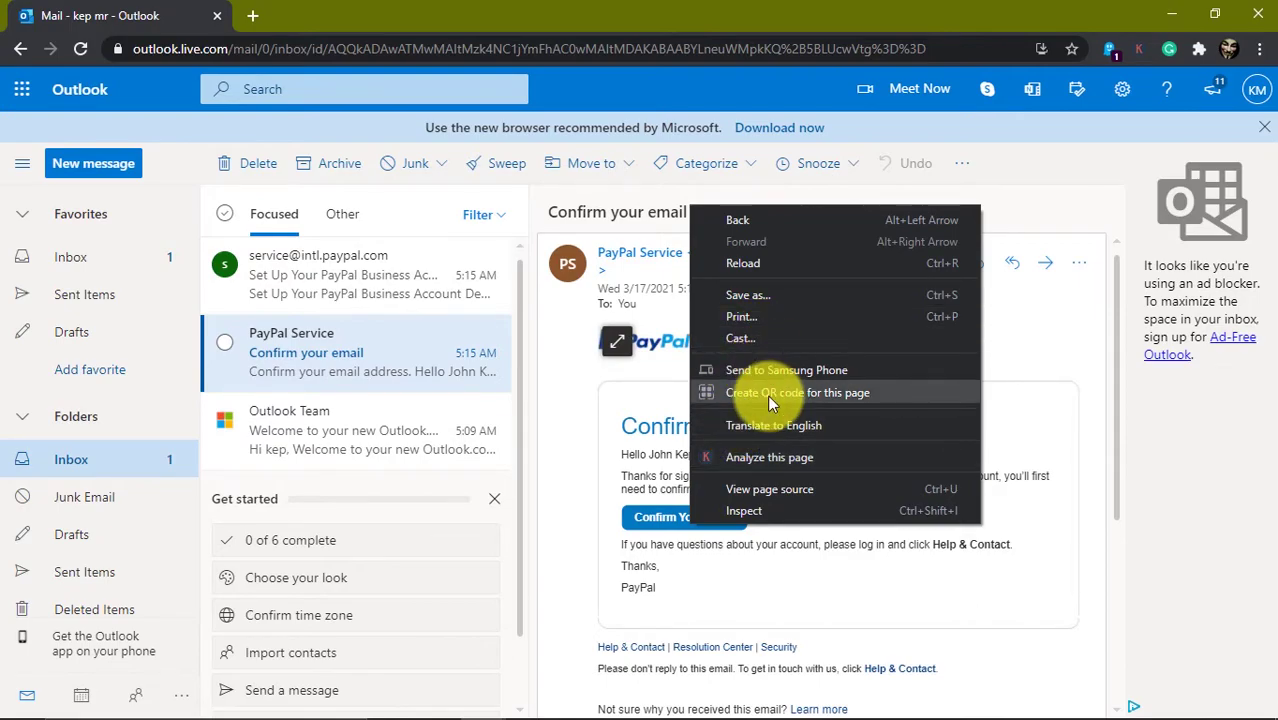
left_click(834, 566)
right_click(714, 514)
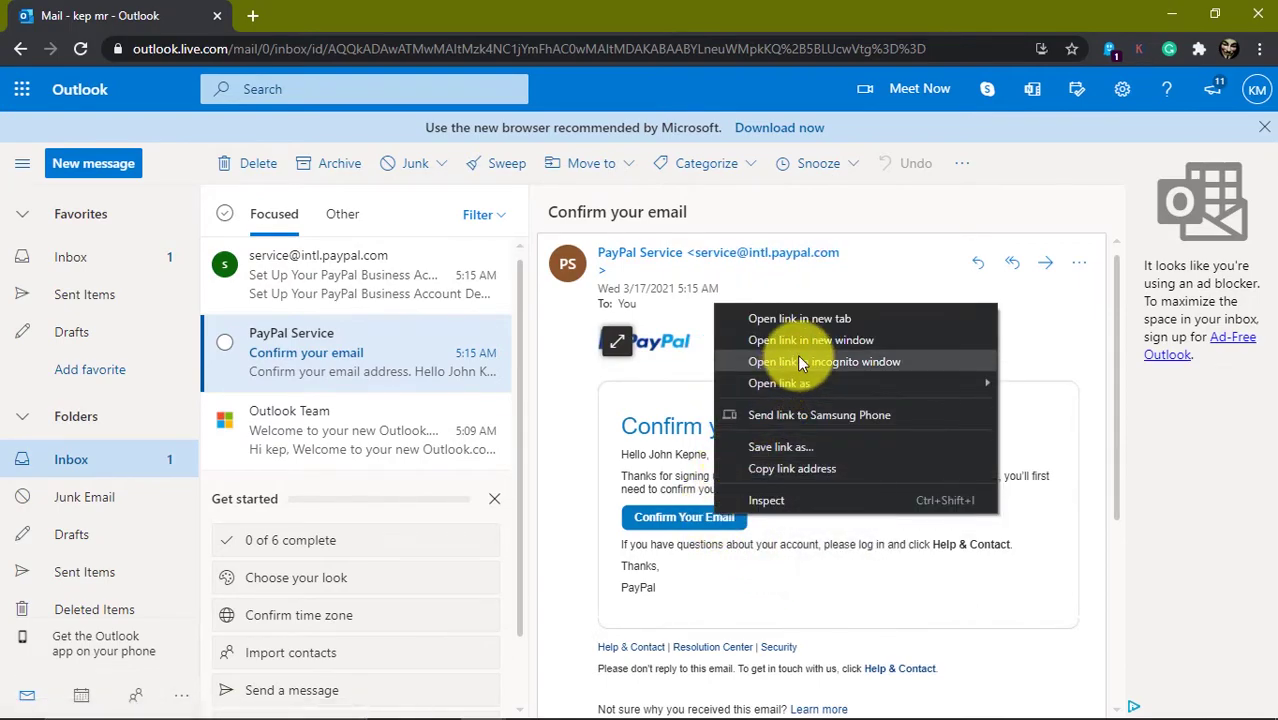
left_click(805, 468)
key("alt+Tab")
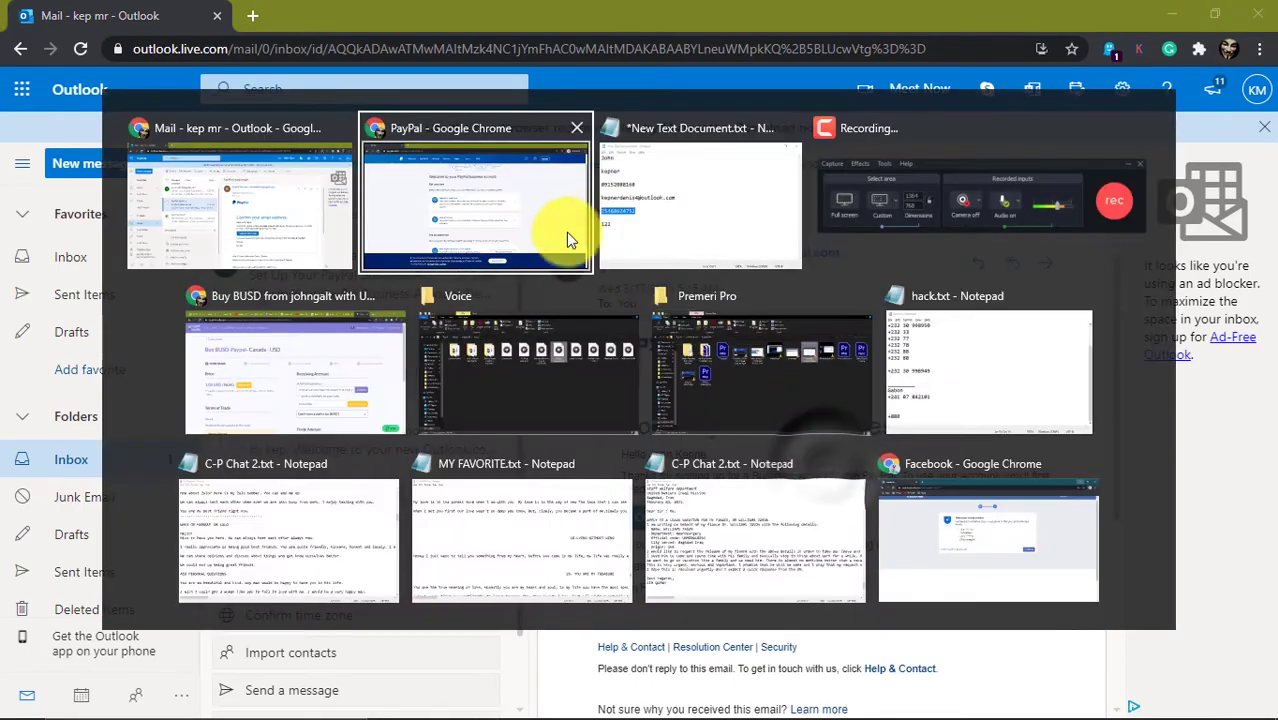
left_click(250, 15)
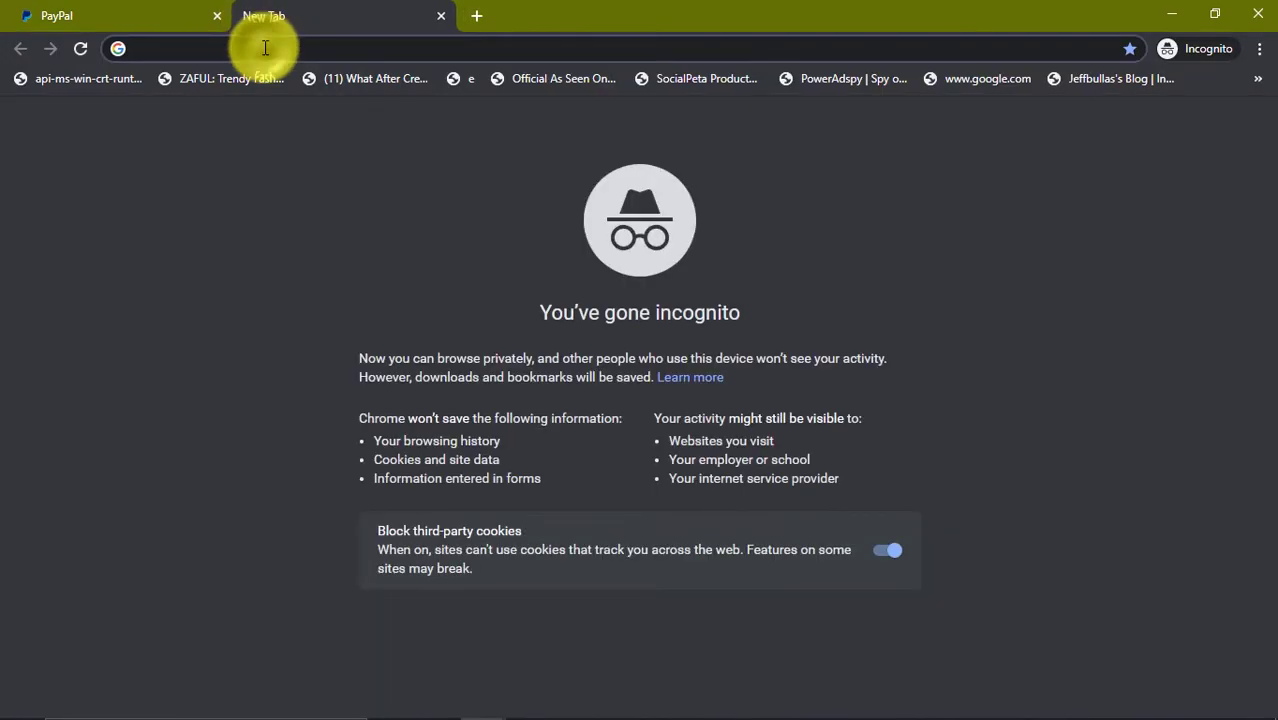
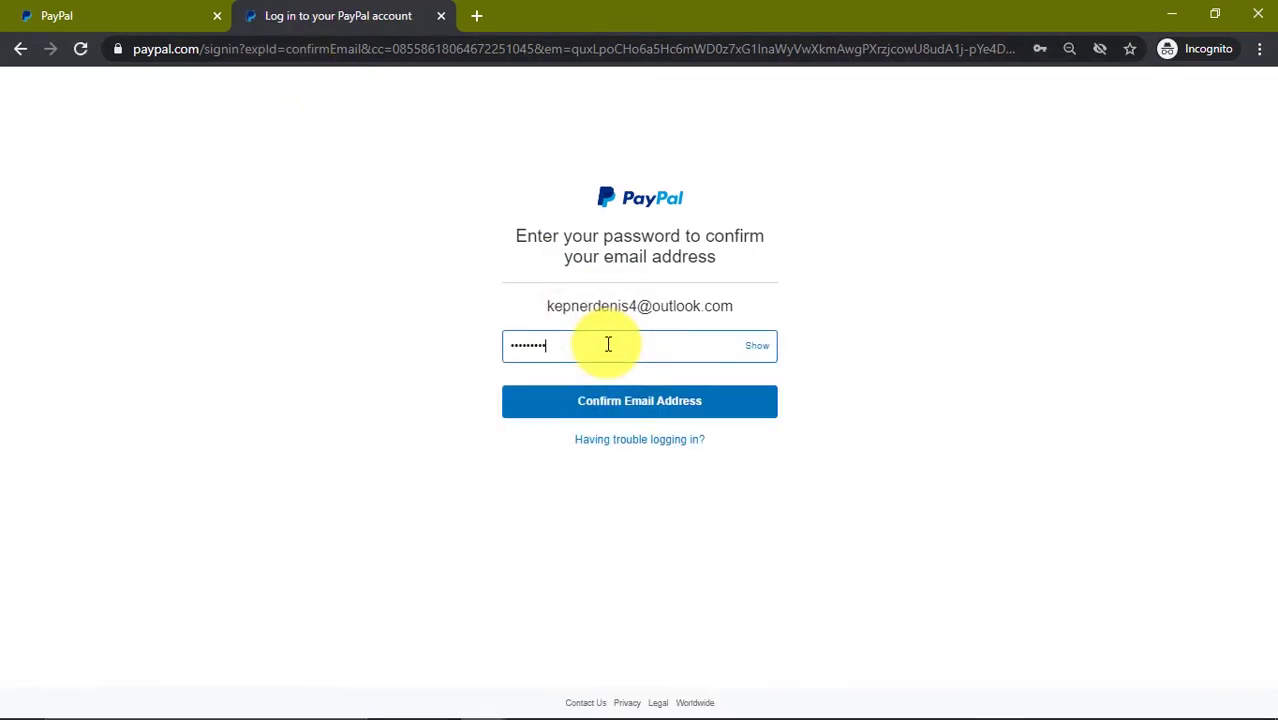
Step: Submit the account password to confirm the new email address
left_click(650, 402)
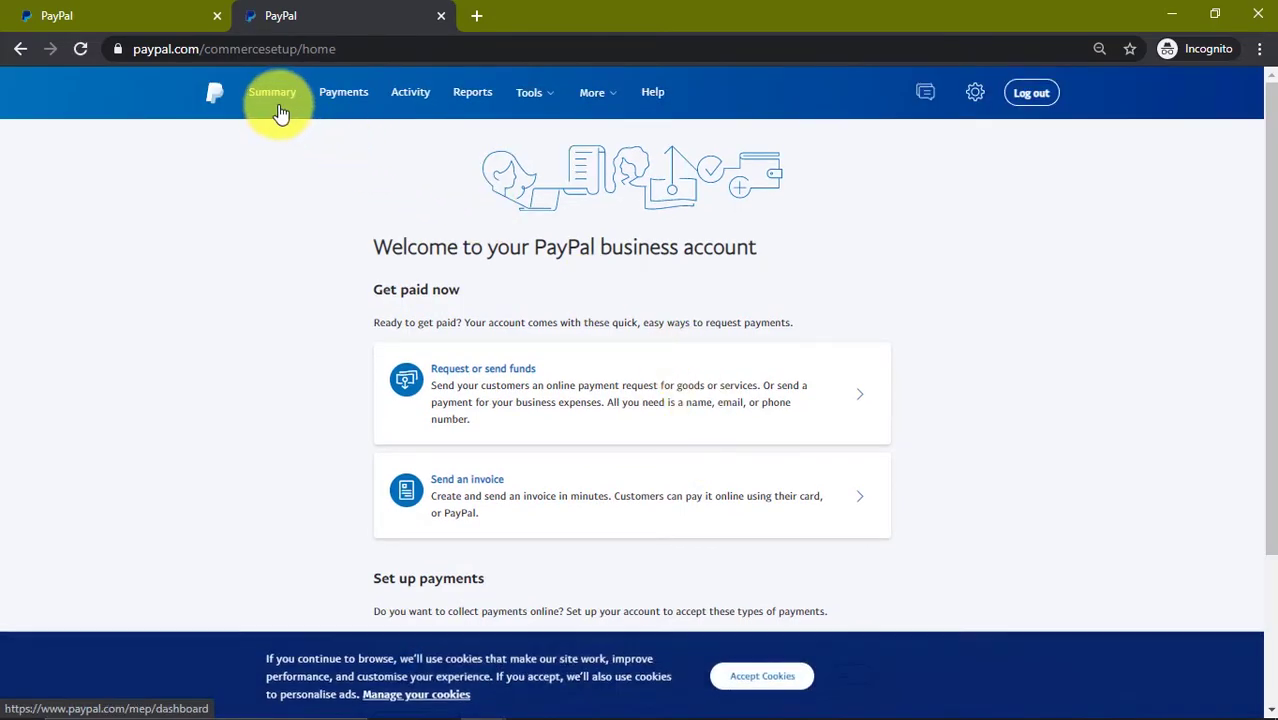
Step: Go to the Summary dashboard showing the 0,00 USD balance and hide the finish-setup banner
left_click(277, 110)
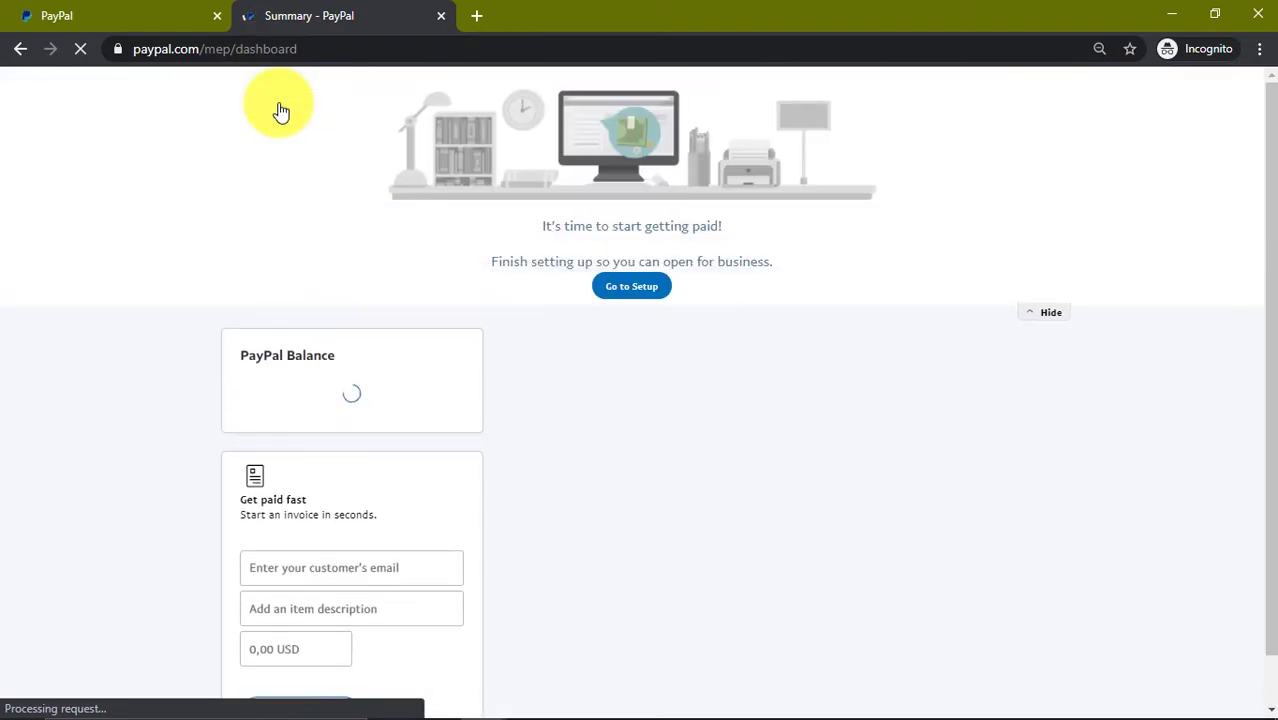
left_click(1044, 381)
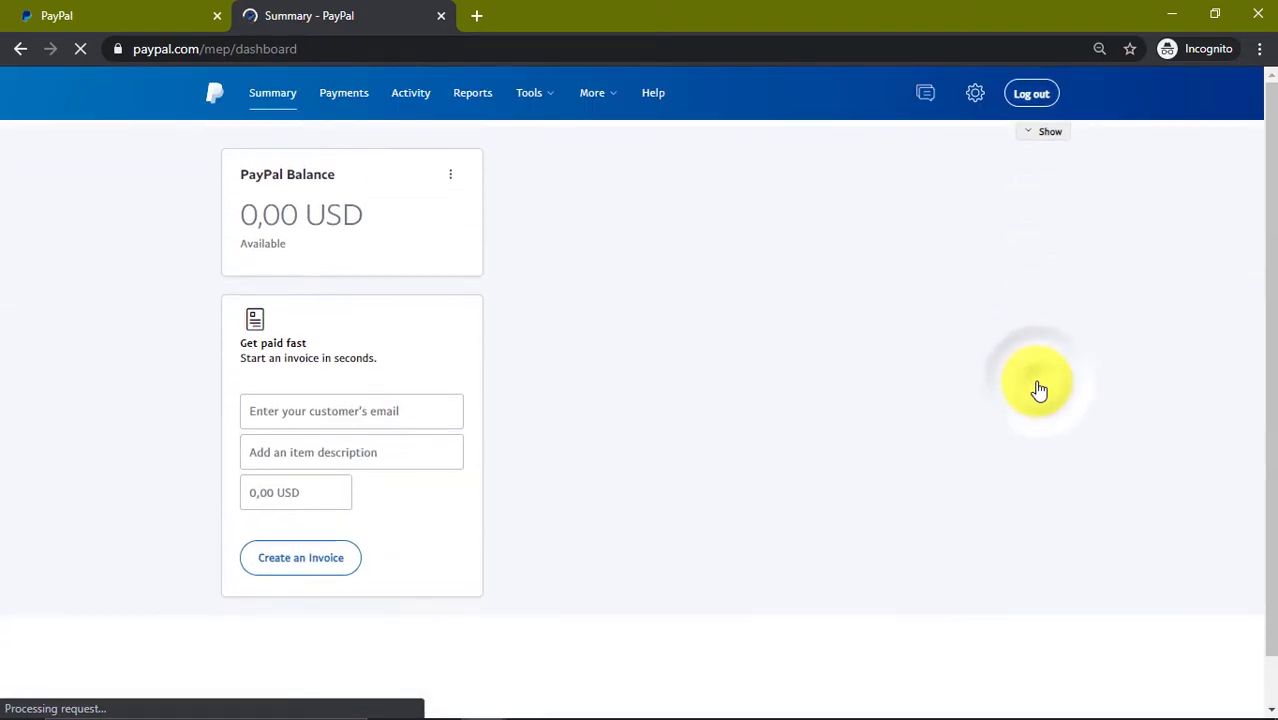